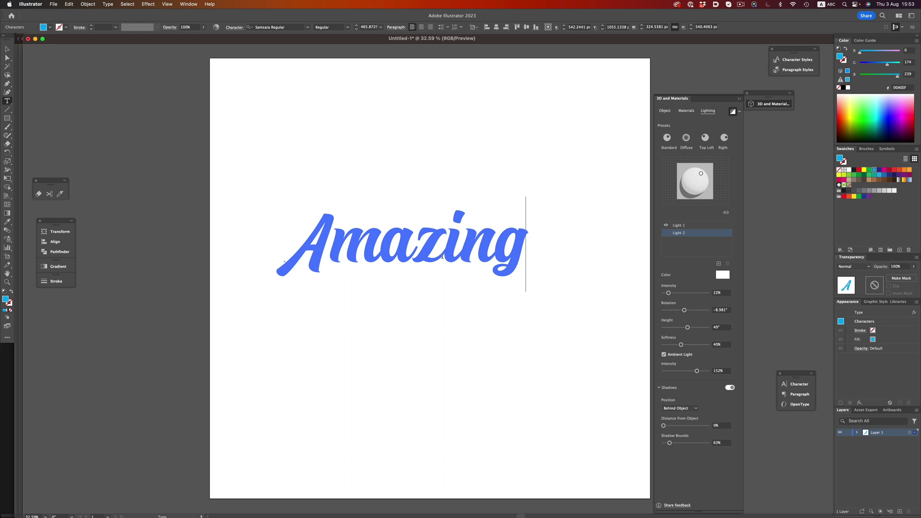
{"action": "key", "text": "Escape"}
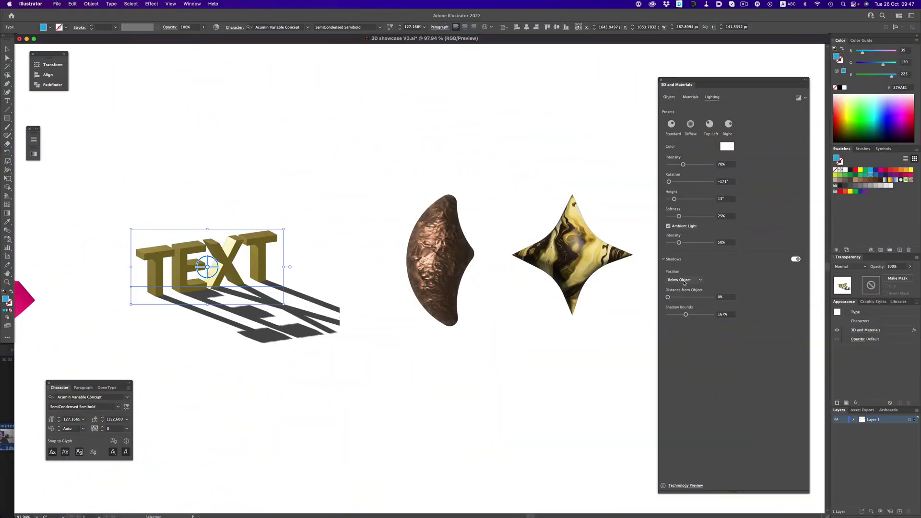
{"action": "left_click", "coordinate": [686, 288]}
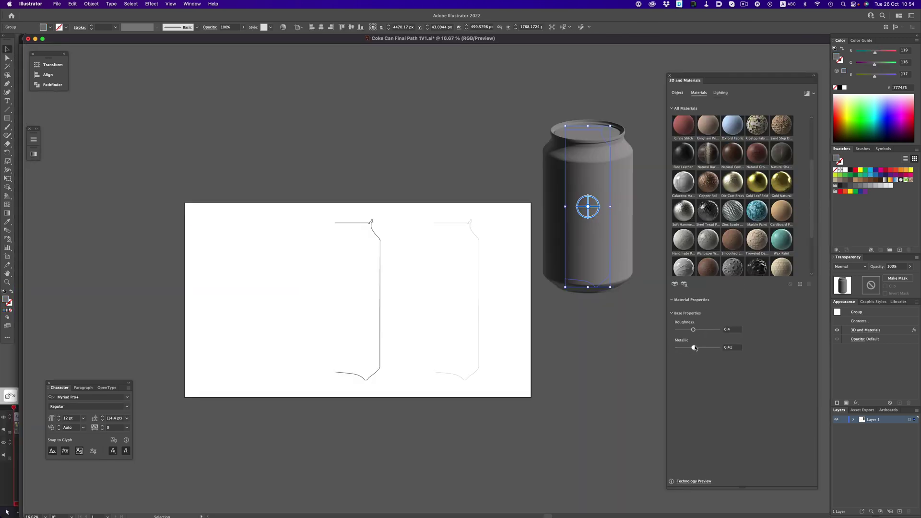
{"action": "left_click_drag", "start_coordinate": [694, 348], "coordinate": [696, 348]}
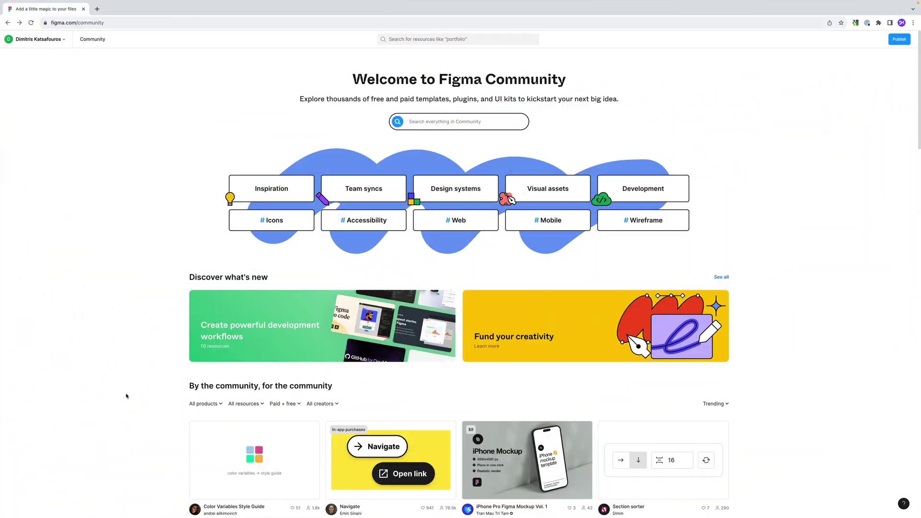
Browse the trending resources in Figma Community and open the Vector to 3D plugin
{"action": "scroll", "coordinate": [126, 396], "scroll_direction": "down", "scroll_amount": 7}
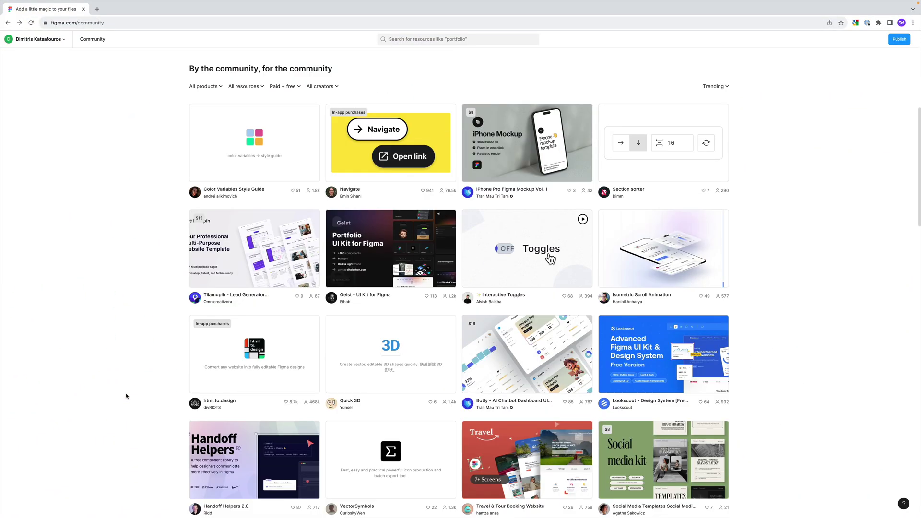
{"action": "scroll", "coordinate": [127, 396], "scroll_direction": "down", "scroll_amount": 9}
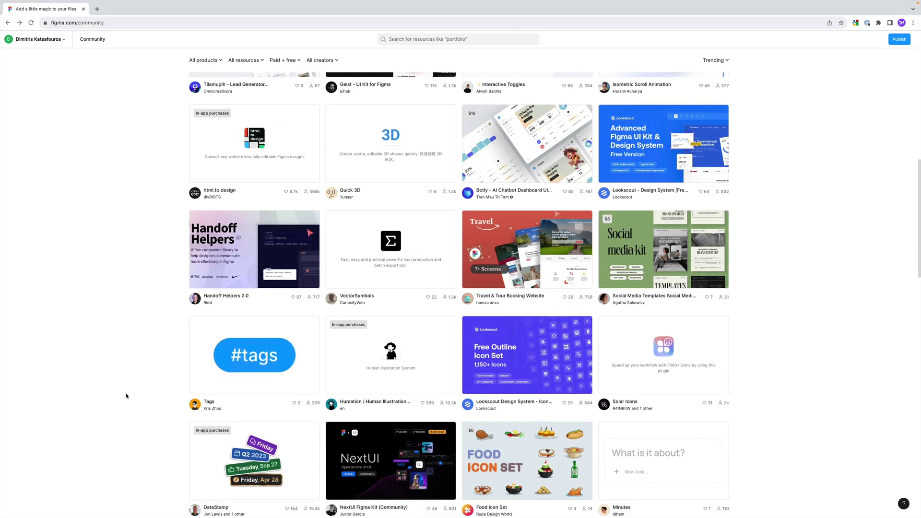
{"action": "scroll", "coordinate": [126, 396], "scroll_direction": "down", "scroll_amount": 1}
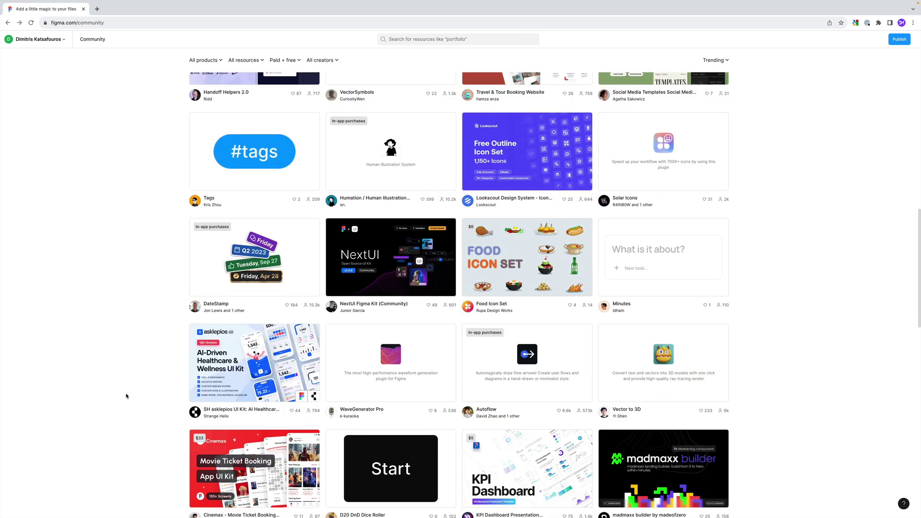
{"action": "left_click", "coordinate": [664, 354]}
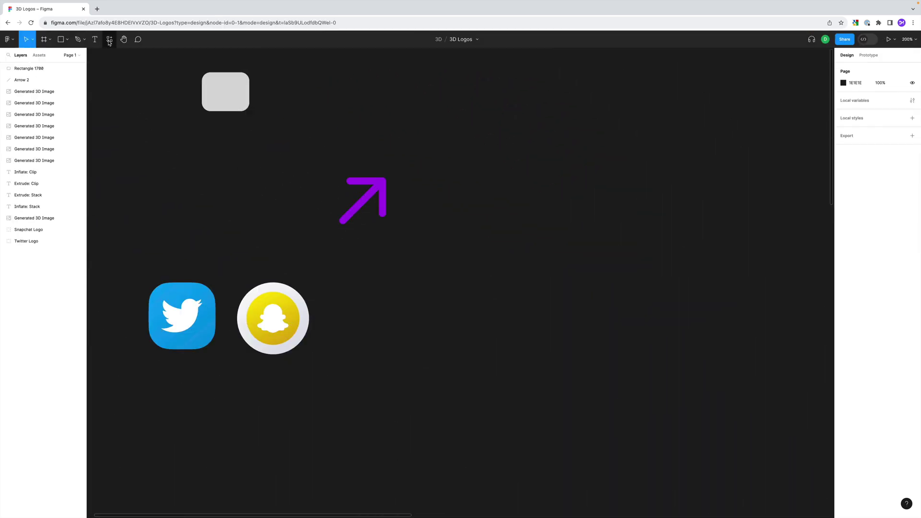
Search the plugins for "vector to", run Vector to 3D, and move its window farther from the logos
{"action": "left_click", "coordinate": [109, 41]}
{"action": "left_click", "coordinate": [143, 79]}
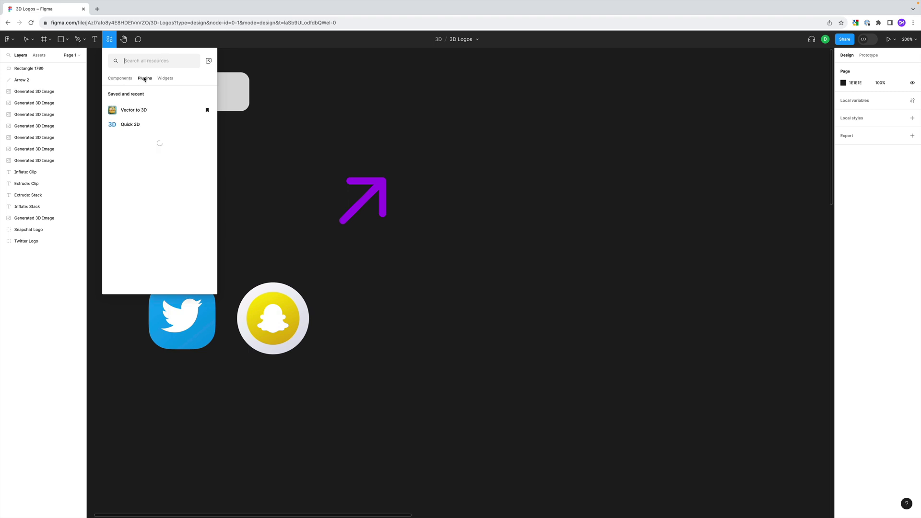
{"action": "type", "text": "vector to"}
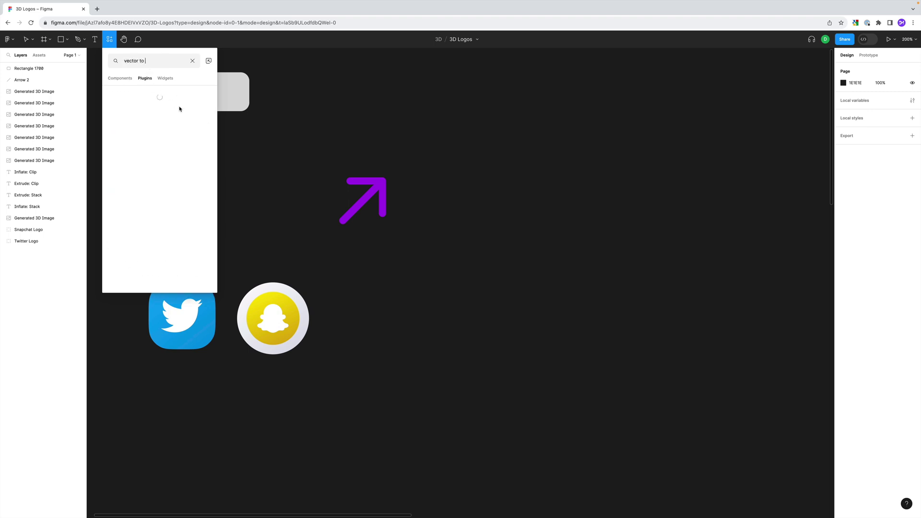
{"action": "left_click", "coordinate": [144, 108]}
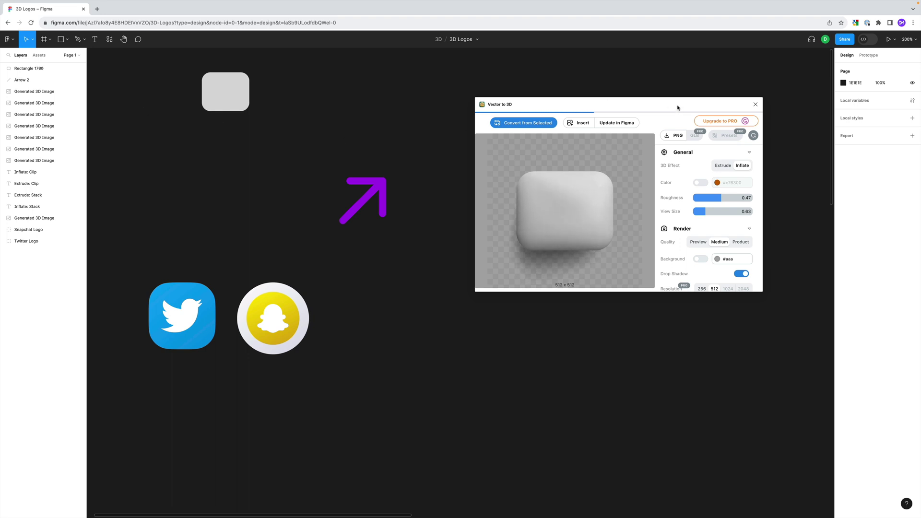
{"action": "left_click_drag", "start_coordinate": [678, 107], "coordinate": [713, 87]}
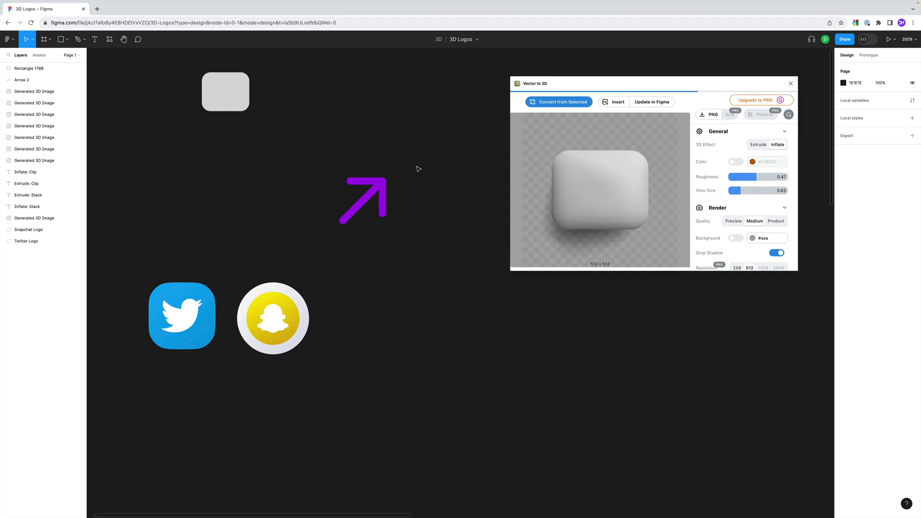
Select only the flat Twitter logo and convert it to 3D in the Vector to 3D plugin
{"action": "left_click_drag", "start_coordinate": [135, 257], "coordinate": [330, 377]}
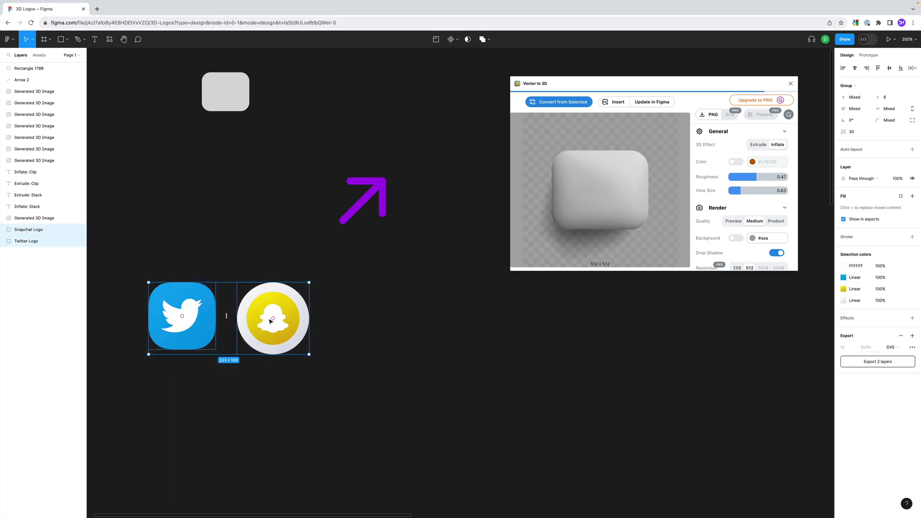
{"action": "left_click", "coordinate": [252, 240]}
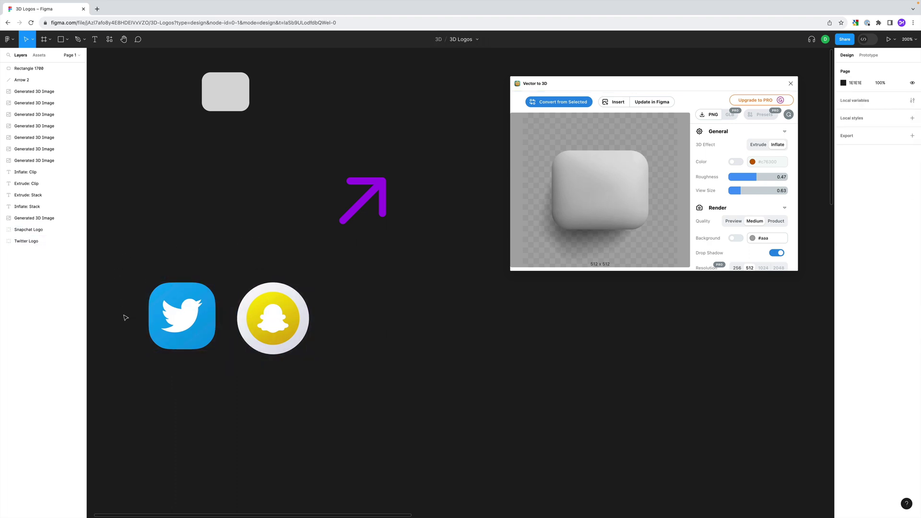
{"action": "left_click", "coordinate": [193, 293]}
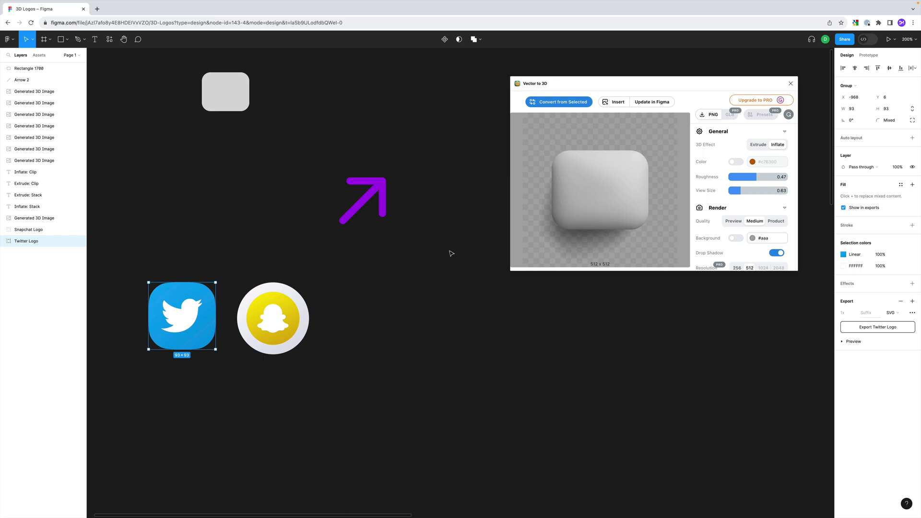
{"action": "left_click", "coordinate": [555, 101]}
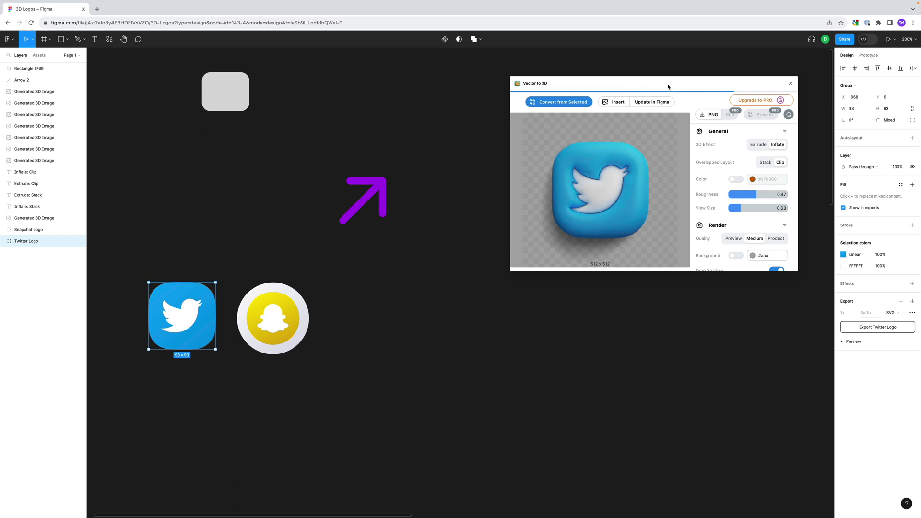
Insert the inflated, clipped Twitter render, scale it to about 220 × 220, and place it beside the Snapchat logo
{"action": "left_click", "coordinate": [618, 104]}
{"action": "left_click", "coordinate": [460, 195]}
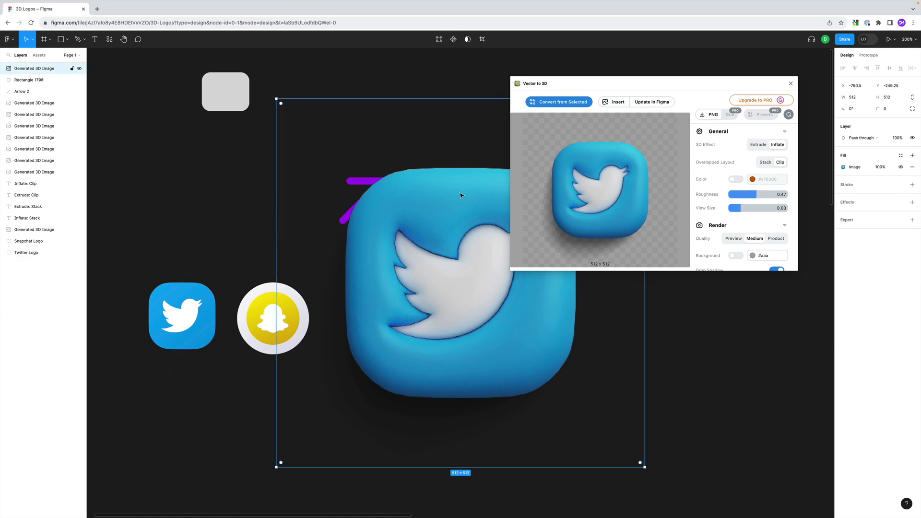
{"action": "left_click_drag", "start_coordinate": [276, 99], "coordinate": [380, 202]}
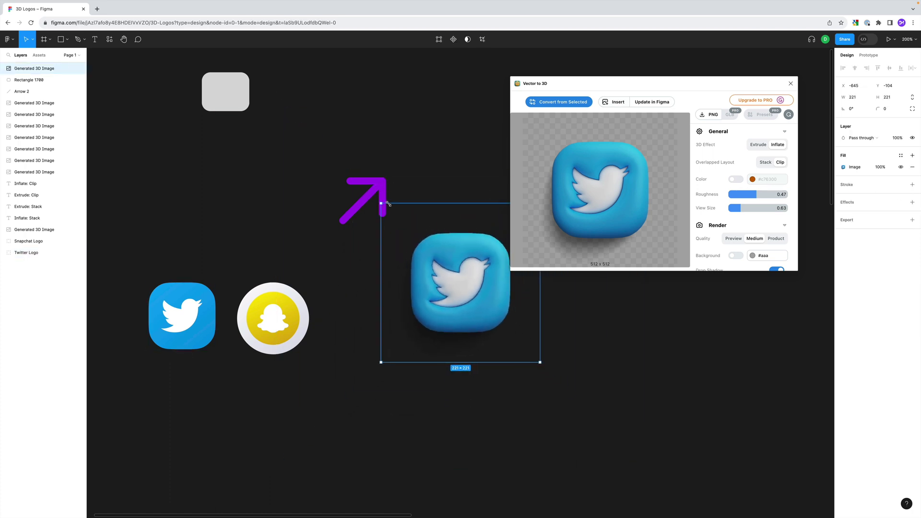
{"action": "left_click_drag", "start_coordinate": [439, 262], "coordinate": [432, 327]}
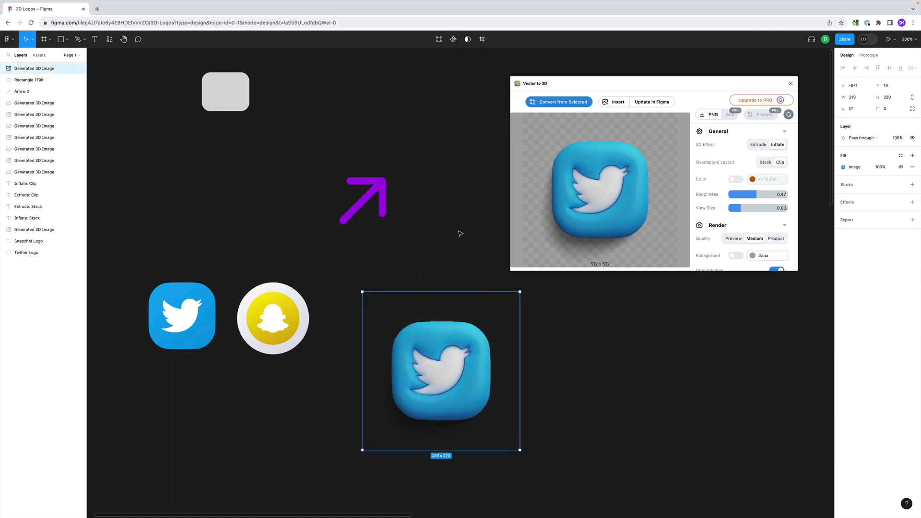
{"action": "left_click", "coordinate": [461, 234]}
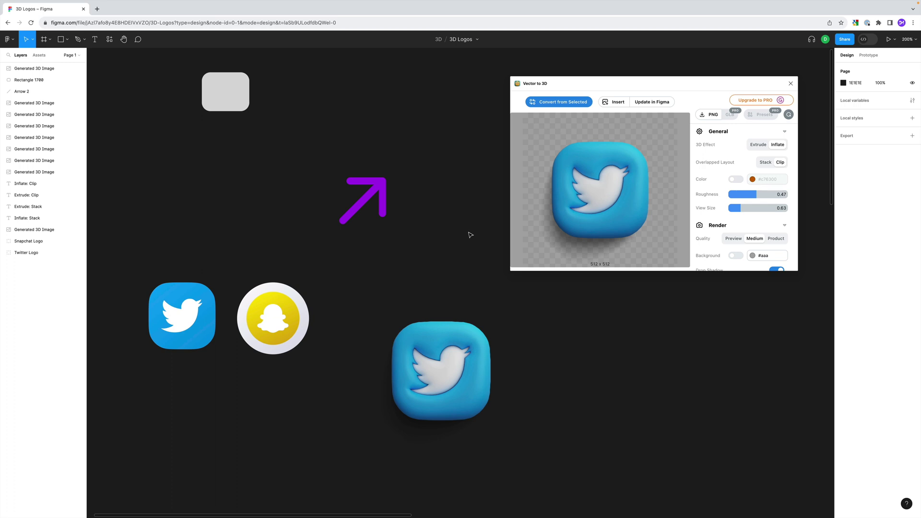
Switch the overlapped layout to Stack, insert that render at about 159 × 159, and place it beside the first 3D Twitter icon
{"action": "left_click", "coordinate": [767, 163]}
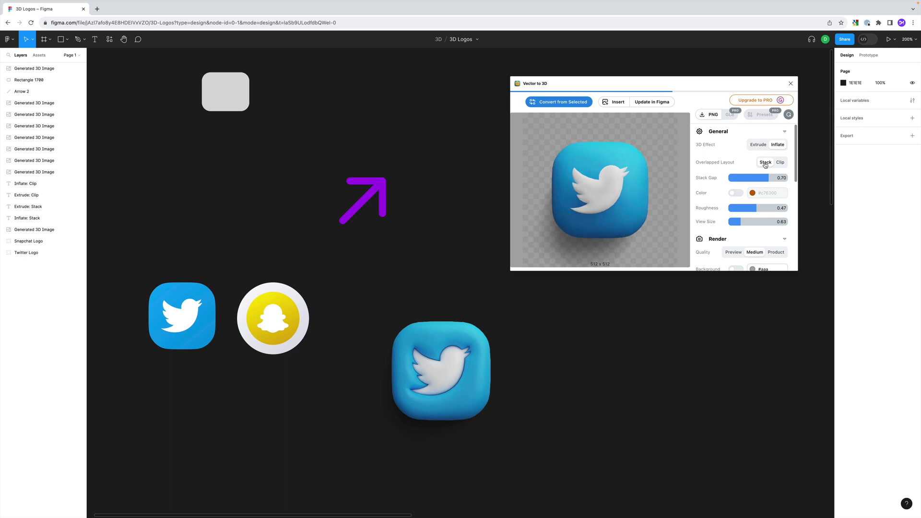
{"action": "left_click", "coordinate": [614, 101]}
{"action": "left_click_drag", "start_coordinate": [358, 187], "coordinate": [403, 222]}
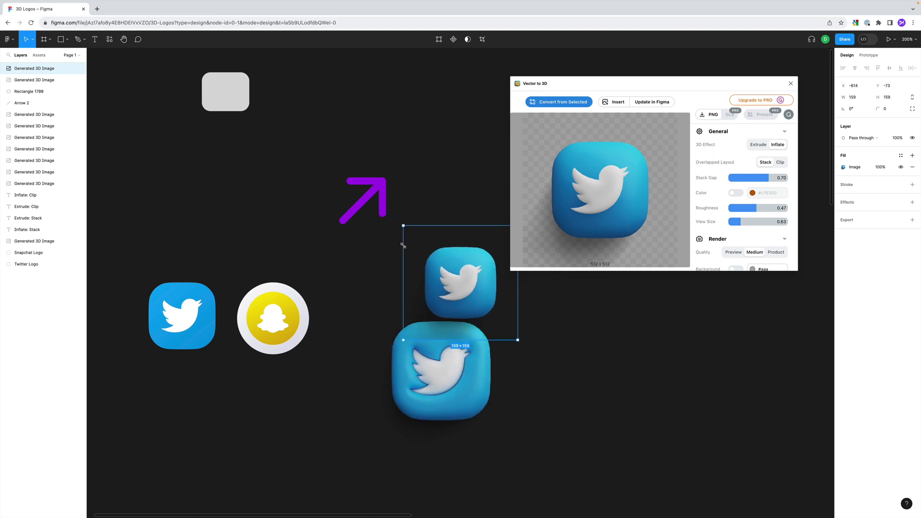
{"action": "left_click_drag", "start_coordinate": [442, 248], "coordinate": [545, 329]}
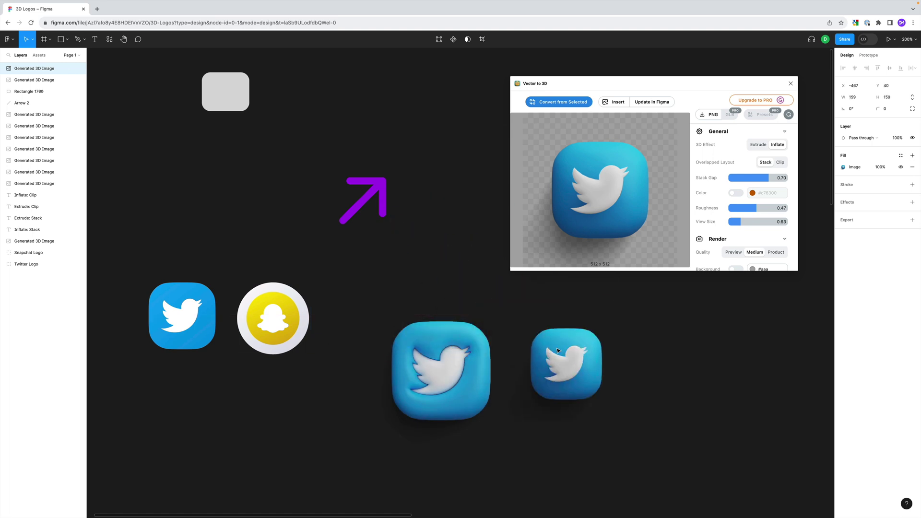
{"action": "left_click", "coordinate": [640, 293]}
Try the Extrude effect on the Twitter logo preview with the Clip and Stack layouts
{"action": "left_click", "coordinate": [759, 144]}
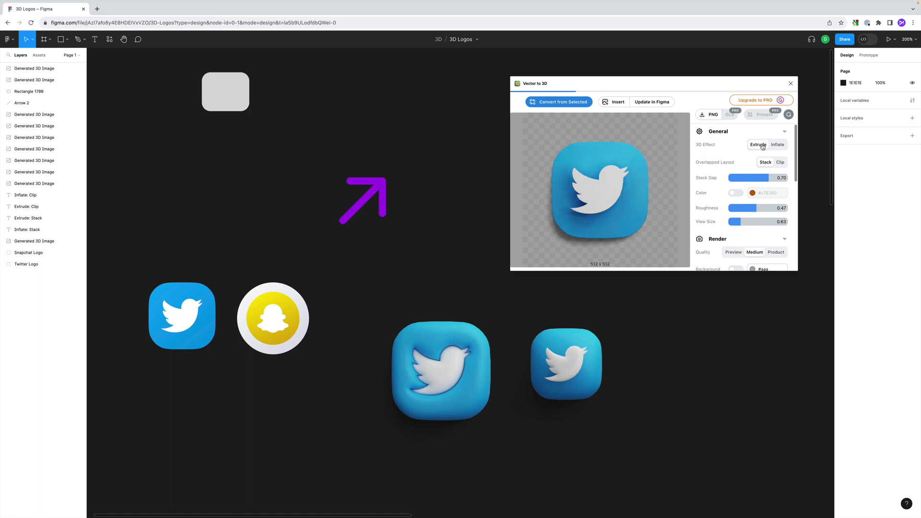
{"action": "left_click", "coordinate": [781, 162]}
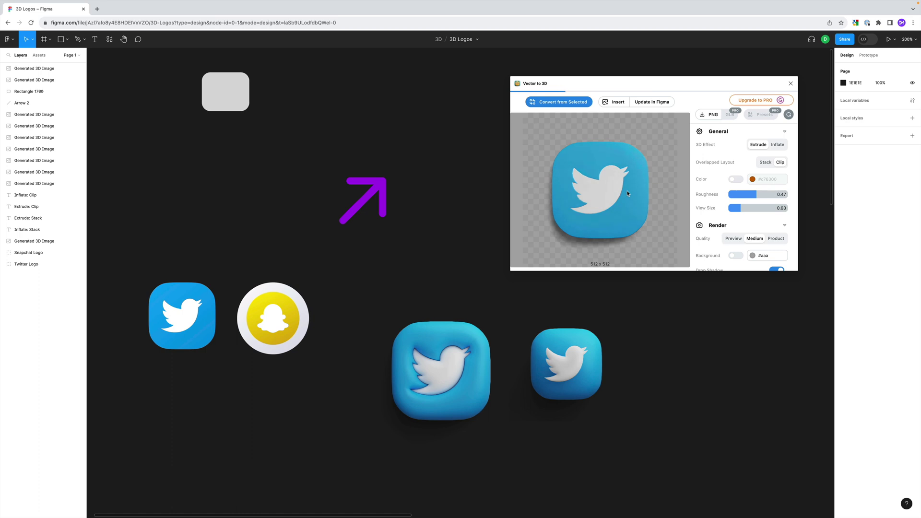
{"action": "left_click", "coordinate": [765, 163]}
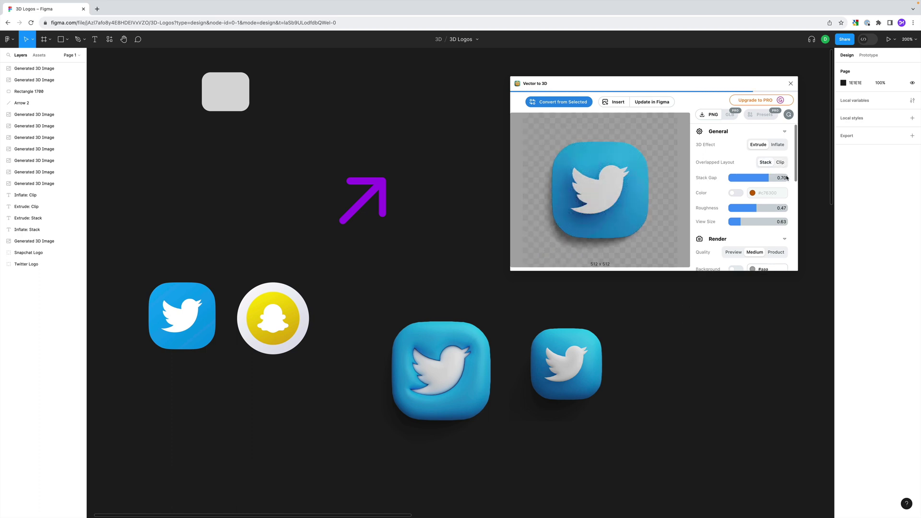
Return the 3D effect to Inflate, set the roughness to 0.13, and close the plugin
{"action": "left_click_drag", "start_coordinate": [795, 159], "coordinate": [796, 255]}
{"action": "left_click_drag", "start_coordinate": [748, 202], "coordinate": [797, 224]}
{"action": "scroll", "coordinate": [768, 202], "scroll_direction": "up", "scroll_amount": 10}
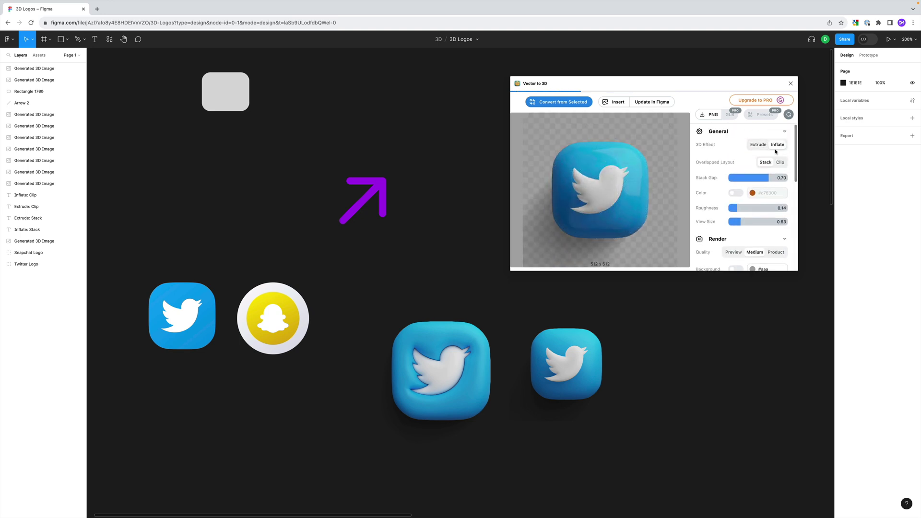
{"action": "mouse_move", "coordinate": [745, 209]}
{"action": "left_mouse_down"}
{"action": "mouse_move", "coordinate": [757, 210]}
{"action": "mouse_move", "coordinate": [743, 210]}
{"action": "left_mouse_up"}
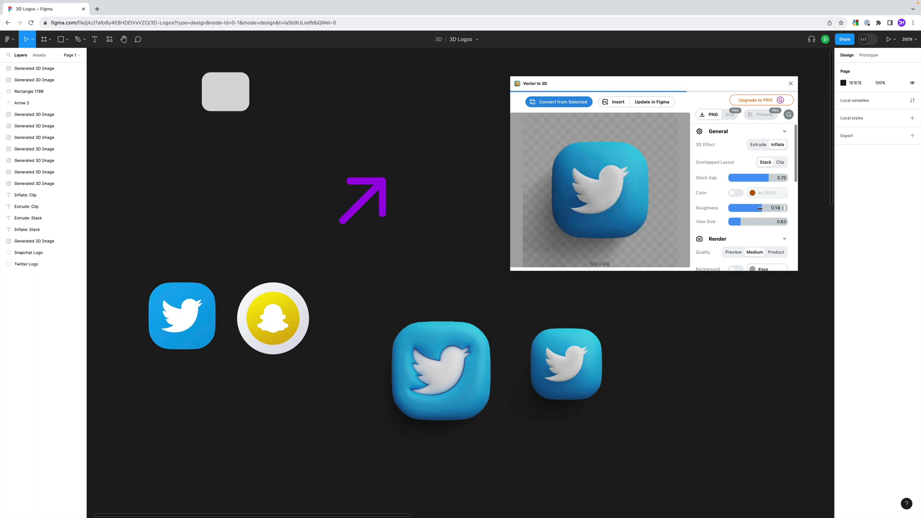
{"action": "left_click_drag", "start_coordinate": [760, 208], "coordinate": [734, 210]}
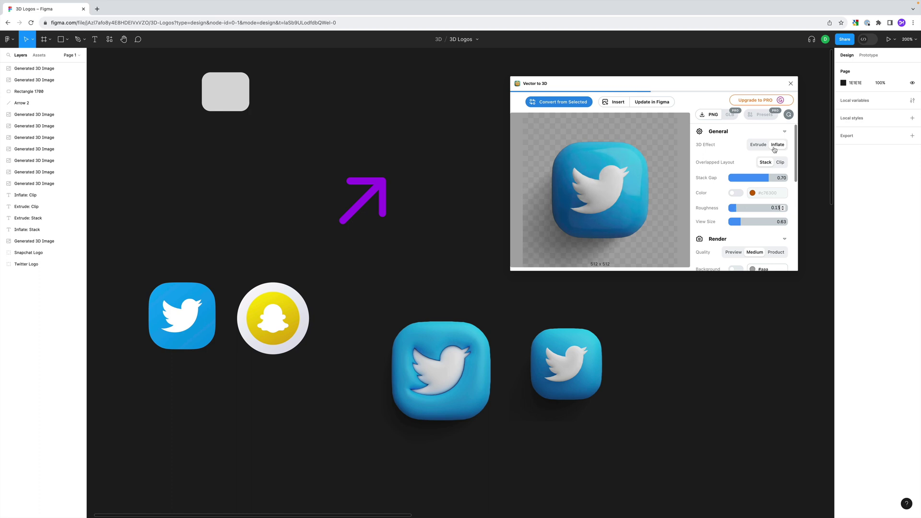
{"action": "left_click", "coordinate": [791, 84]}
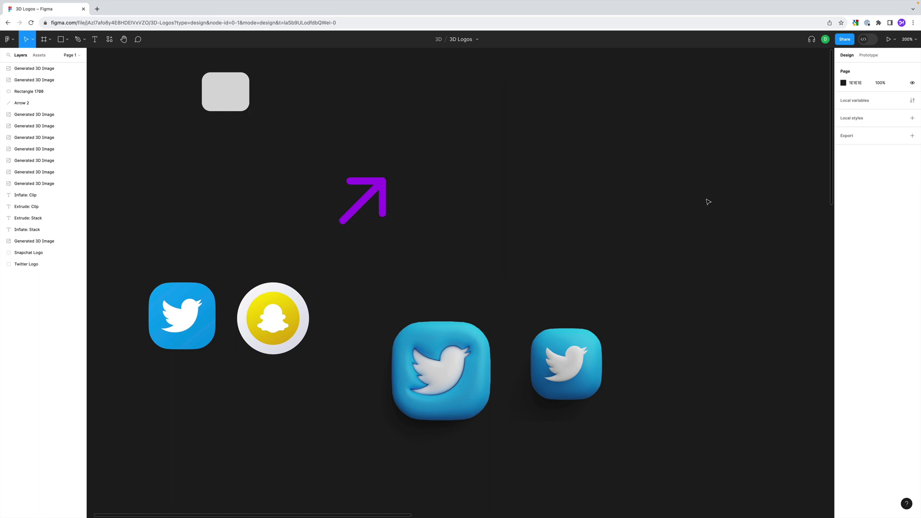
Examine the labelled Inflate and Extrude examples of the Twitter and Snapchat logos in Stack and Clip layouts
{"action": "scroll", "coordinate": [644, 257], "scroll_direction": "down", "scroll_amount": 2}
{"action": "scroll", "coordinate": [644, 258], "scroll_direction": "down", "scroll_amount": 5}
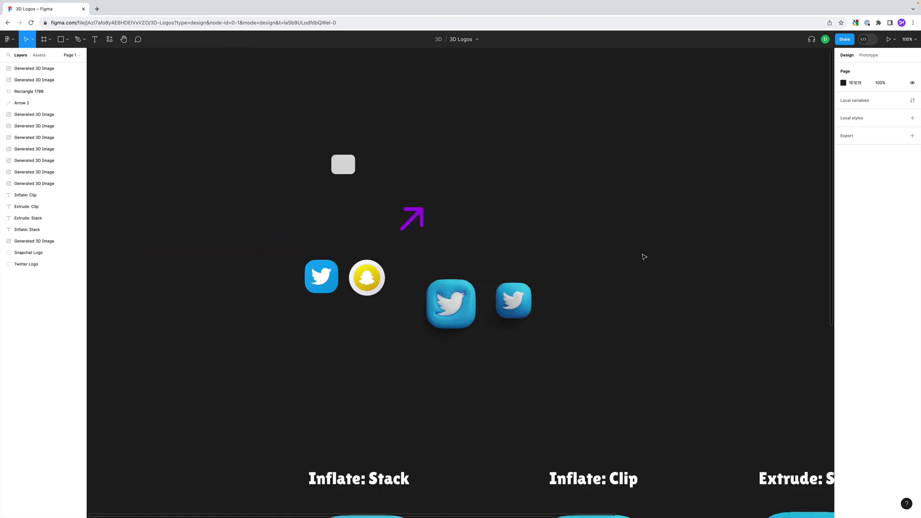
{"action": "scroll", "coordinate": [631, 278], "scroll_direction": "down", "scroll_amount": 4}
{"action": "scroll", "coordinate": [634, 246], "scroll_direction": "right", "scroll_amount": 3}
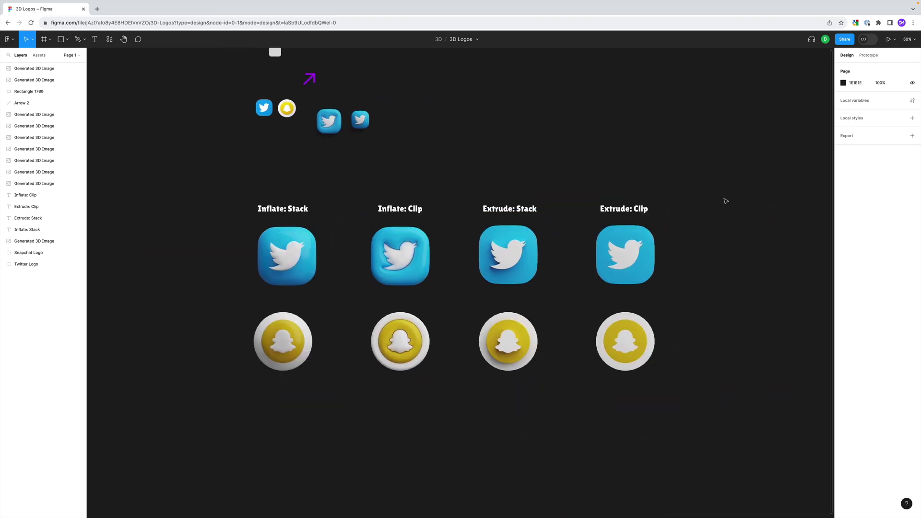
Read the Vector to 3D plugin's feature description, then open its Gumroad page and review the pro version's features
{"action": "left_click", "coordinate": [110, 39]}
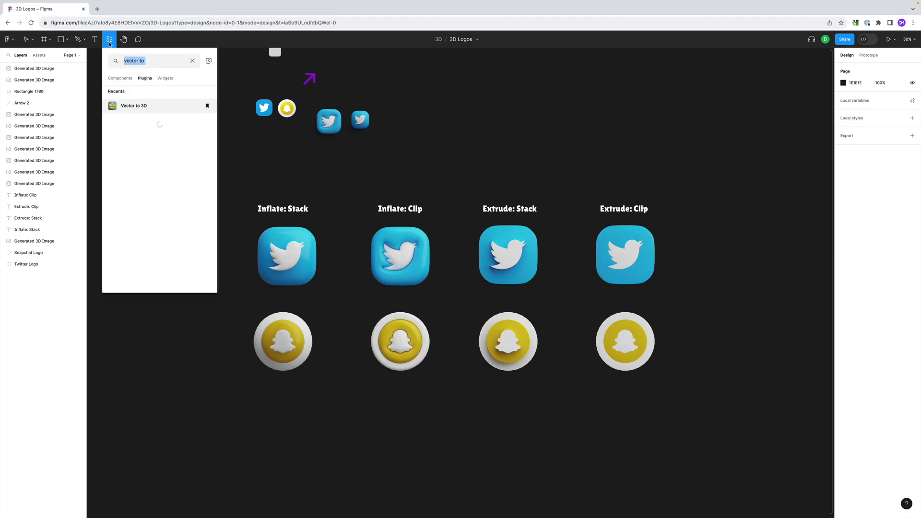
{"action": "left_click", "coordinate": [198, 106]}
{"action": "left_click", "coordinate": [192, 118]}
{"action": "scroll", "coordinate": [182, 173], "scroll_direction": "down", "scroll_amount": 3}
{"action": "scroll", "coordinate": [182, 173], "scroll_direction": "down", "scroll_amount": 3}
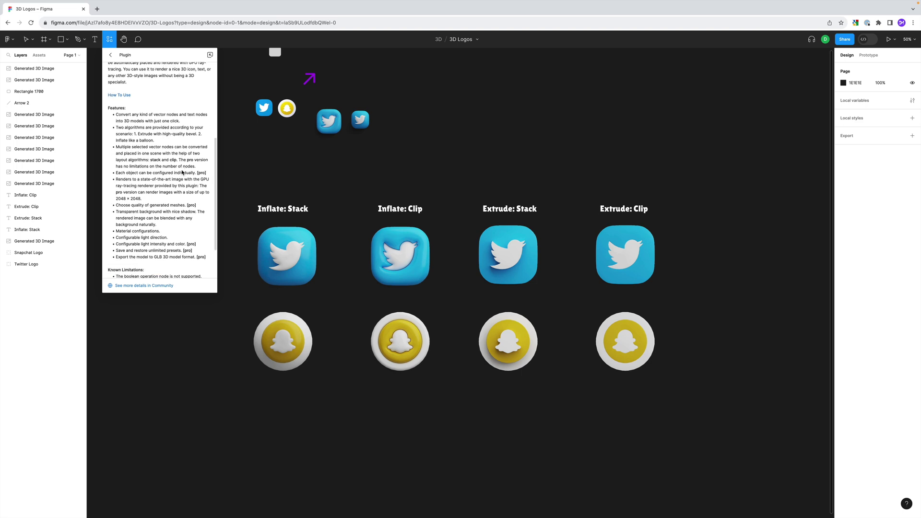
{"action": "left_click", "coordinate": [127, 251]}
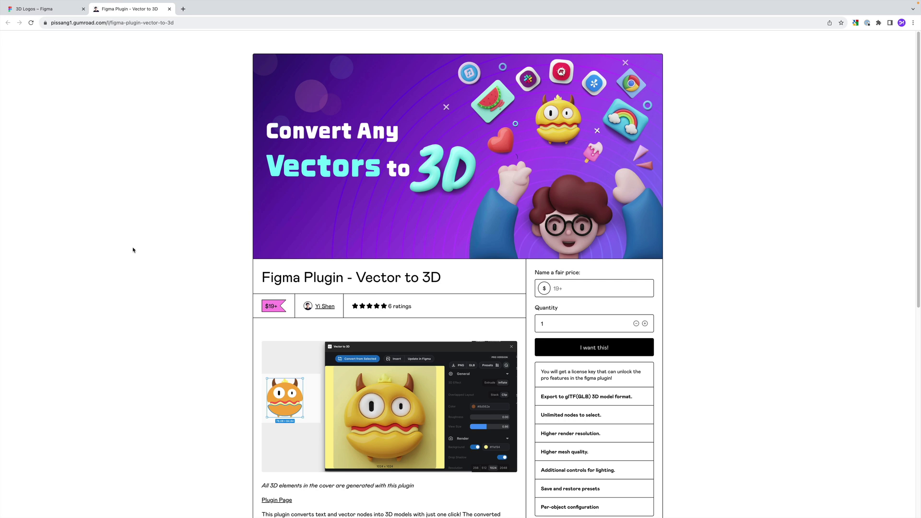
{"action": "scroll", "coordinate": [133, 250], "scroll_direction": "down", "scroll_amount": 1}
{"action": "scroll", "coordinate": [134, 250], "scroll_direction": "down", "scroll_amount": 2}
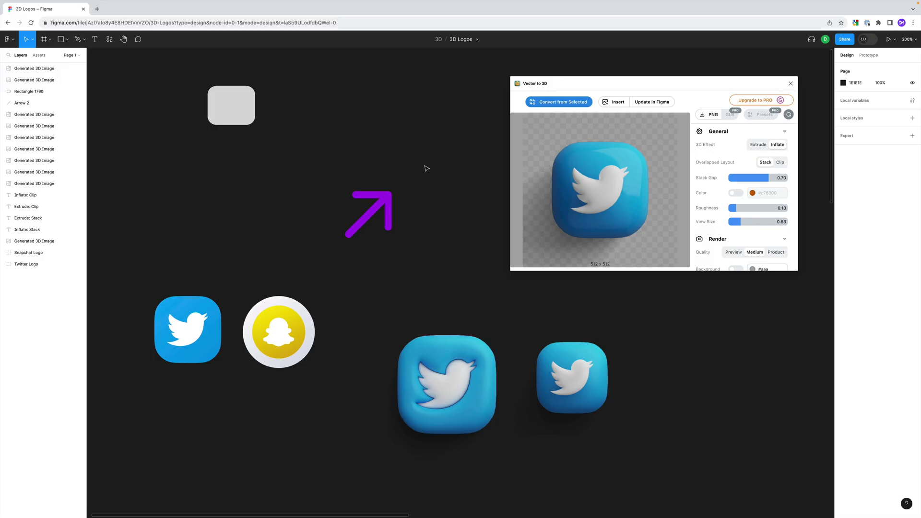
Outline the purple arrow's stroke, convert it to 3D with the Inflate effect, and insert the render beside the plugin window
{"action": "left_click", "coordinate": [383, 200]}
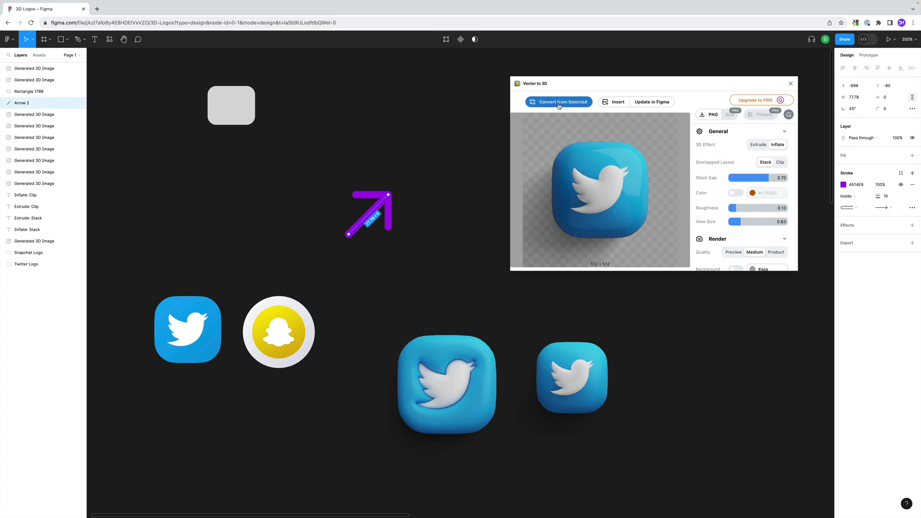
{"action": "right_click", "coordinate": [384, 205]}
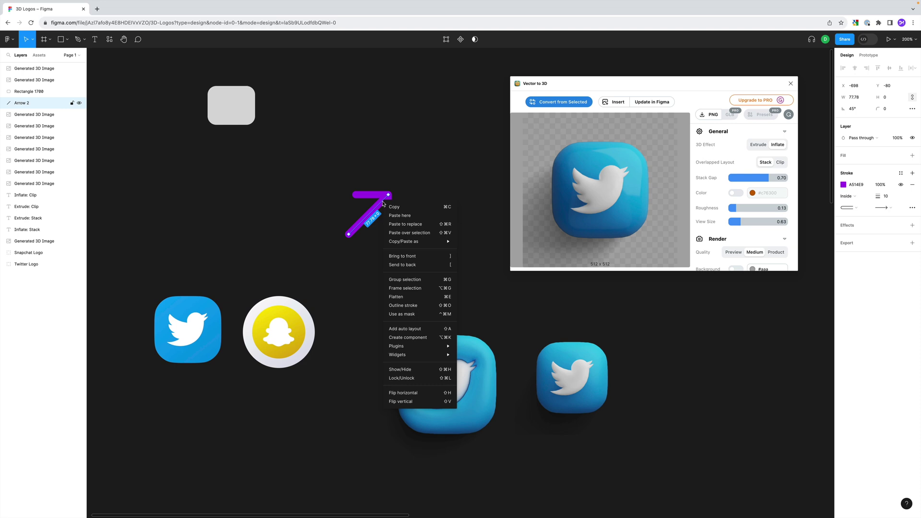
{"action": "left_click", "coordinate": [418, 306]}
{"action": "left_click", "coordinate": [561, 103]}
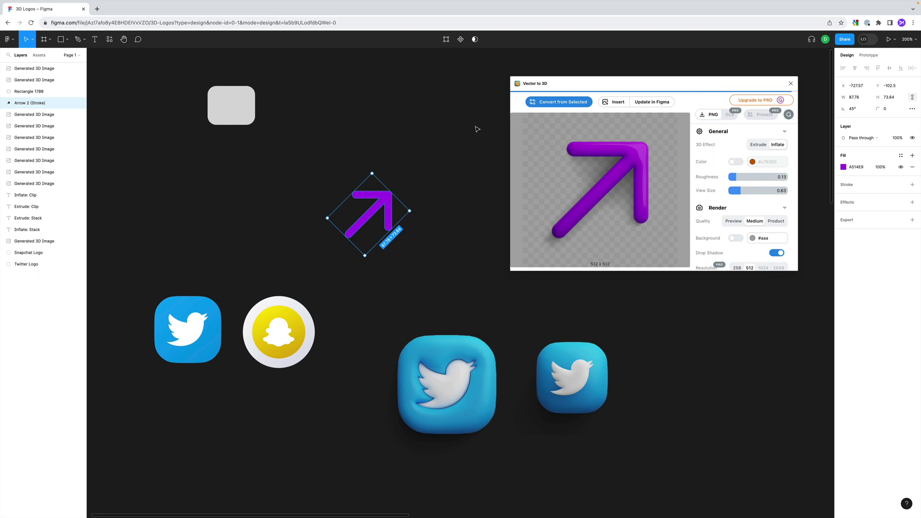
{"action": "left_click", "coordinate": [615, 102]}
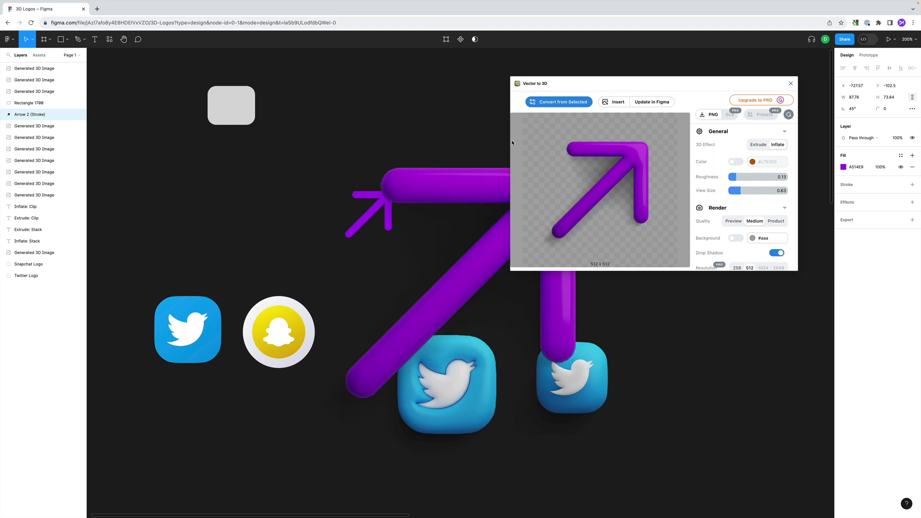
{"action": "left_click_drag", "start_coordinate": [318, 118], "coordinate": [165, 109]}
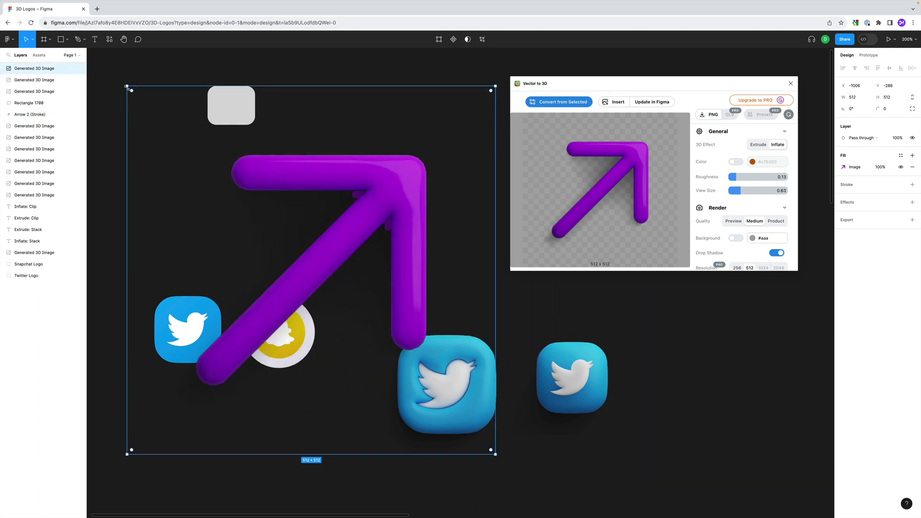
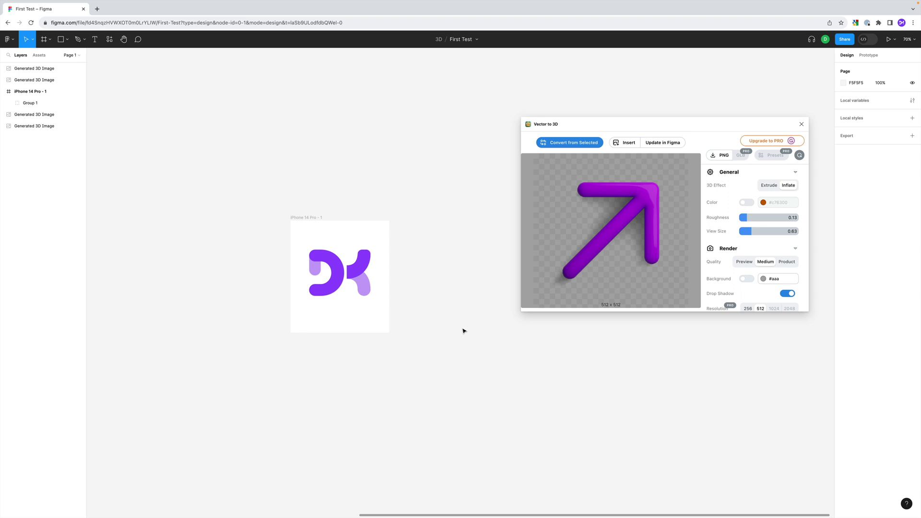
Convert the purple logo group in the iPhone frame to 3D using the Extrude effect, comparing the Stack and Clip layouts
{"action": "left_click", "coordinate": [356, 269]}
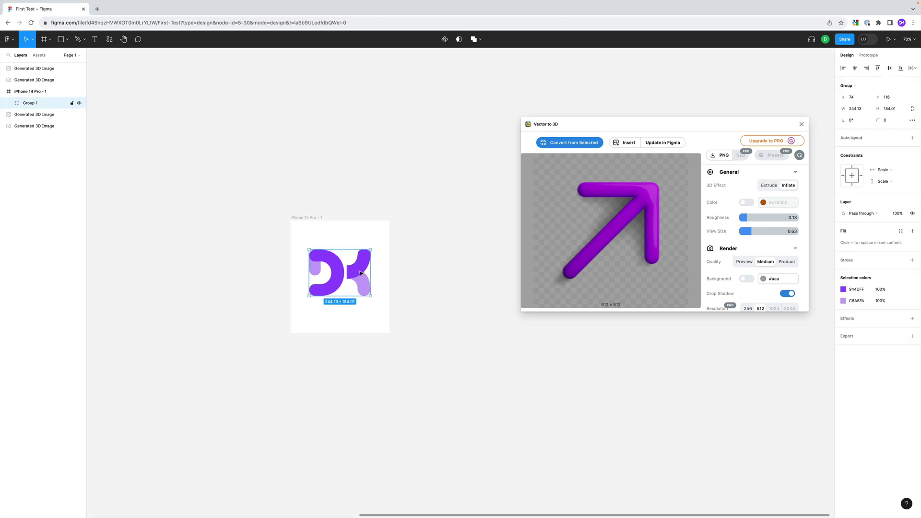
{"action": "left_click", "coordinate": [574, 142]}
{"action": "left_click", "coordinate": [768, 186]}
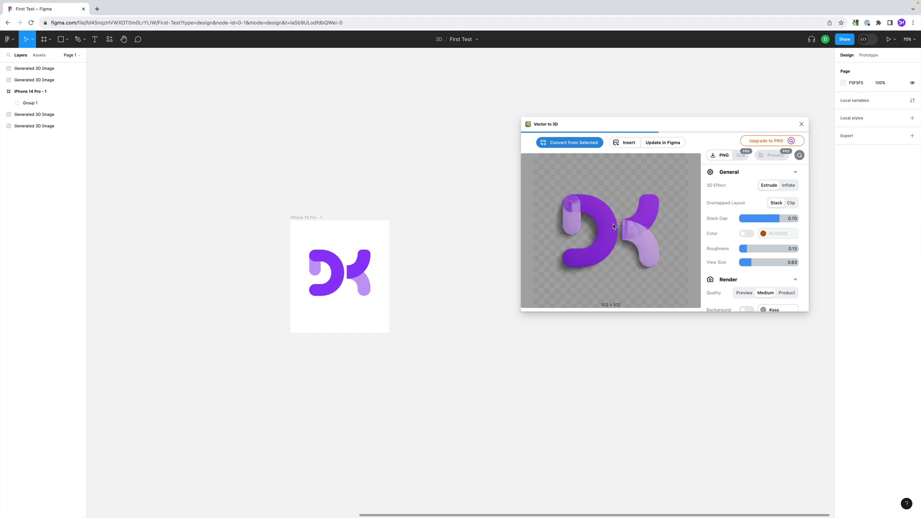
{"action": "left_click", "coordinate": [790, 203]}
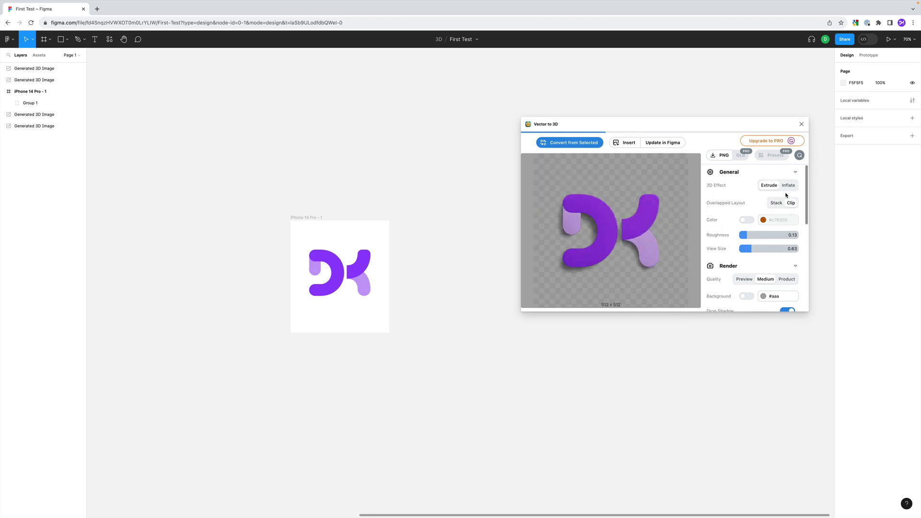
Set the logo's 3D effect to Inflate, compare Stack with Clip, keep Clip, and raise the roughness
{"action": "left_click", "coordinate": [789, 185]}
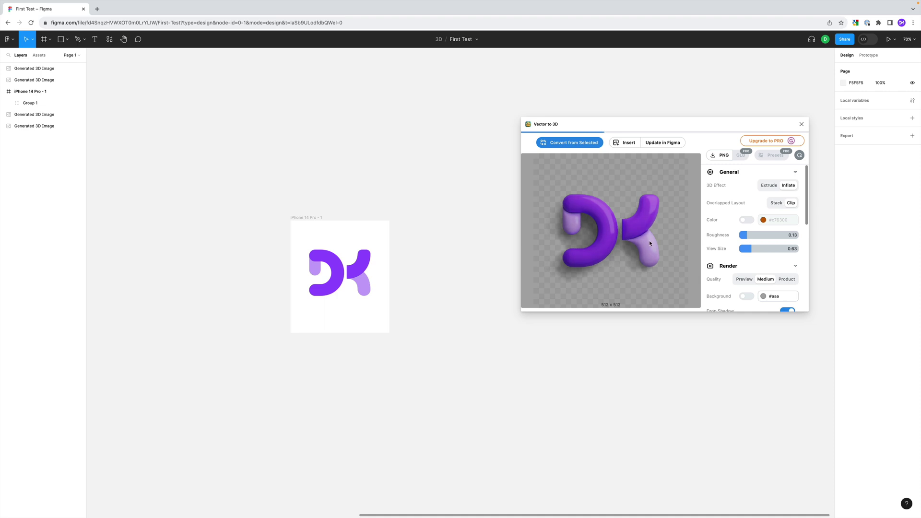
{"action": "left_click", "coordinate": [776, 204]}
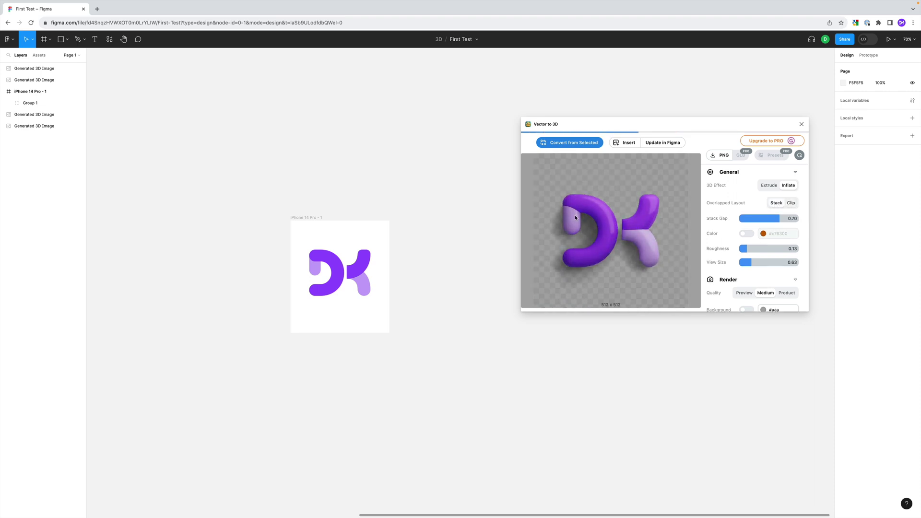
{"action": "left_click", "coordinate": [792, 203]}
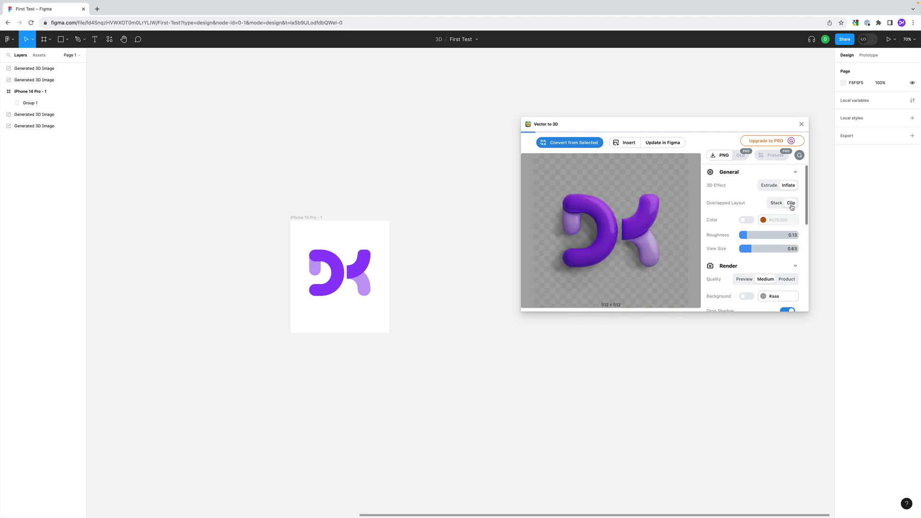
{"action": "left_click_drag", "start_coordinate": [750, 234], "coordinate": [771, 235]}
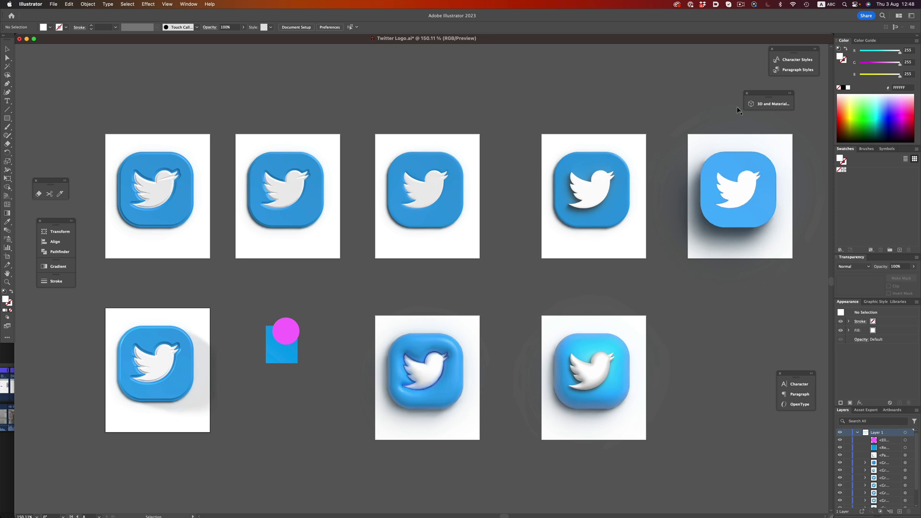
Switch to Illustrator, show the 3D and Materials settings, and select the extruded Twitter icon with the wide side shadow
{"action": "left_click", "coordinate": [769, 103]}
{"action": "key", "text": "z"}
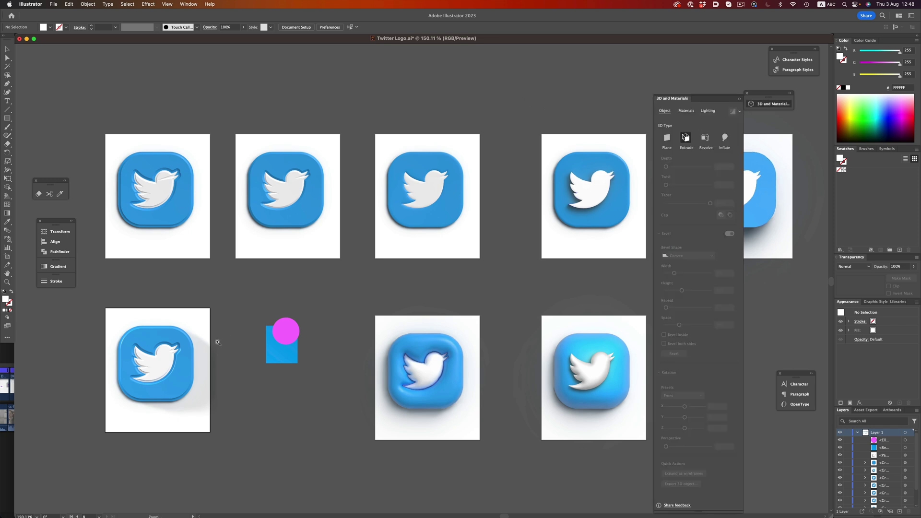
{"action": "left_click", "coordinate": [150, 367]}
{"action": "left_click_drag", "start_coordinate": [203, 357], "coordinate": [416, 254]}
{"action": "key", "text": "v"}
{"action": "left_click", "coordinate": [439, 272]}
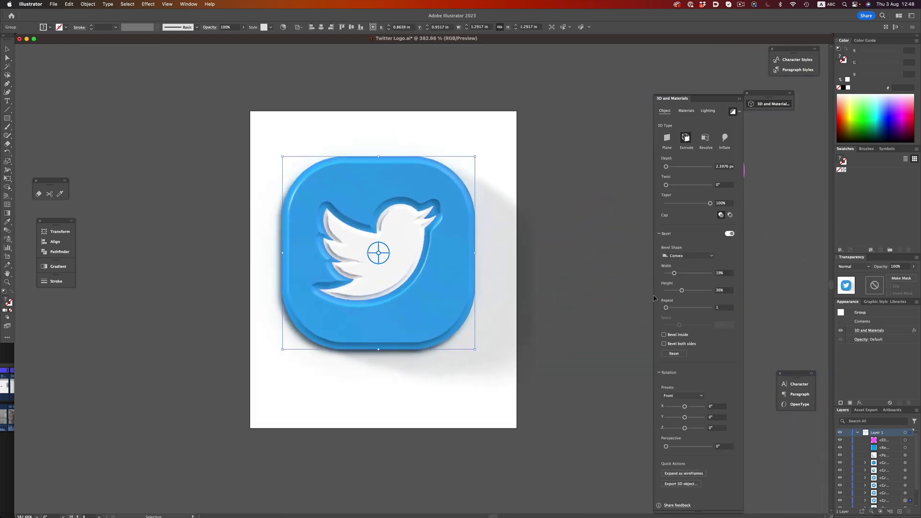
Try the Step, Classic Outline and Round Outline bevel shapes on the Twitter icon and return it to Convex
{"action": "left_click", "coordinate": [679, 256]}
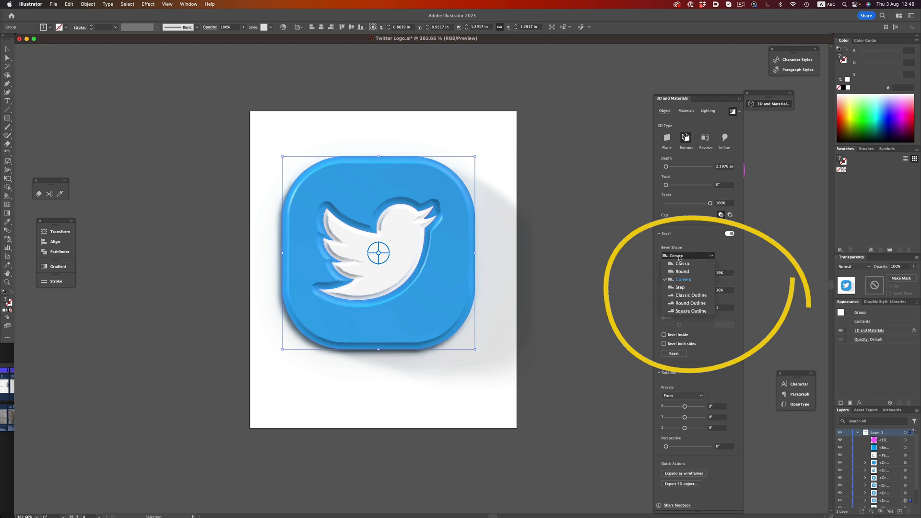
{"action": "left_click", "coordinate": [682, 287]}
{"action": "left_click", "coordinate": [688, 256]}
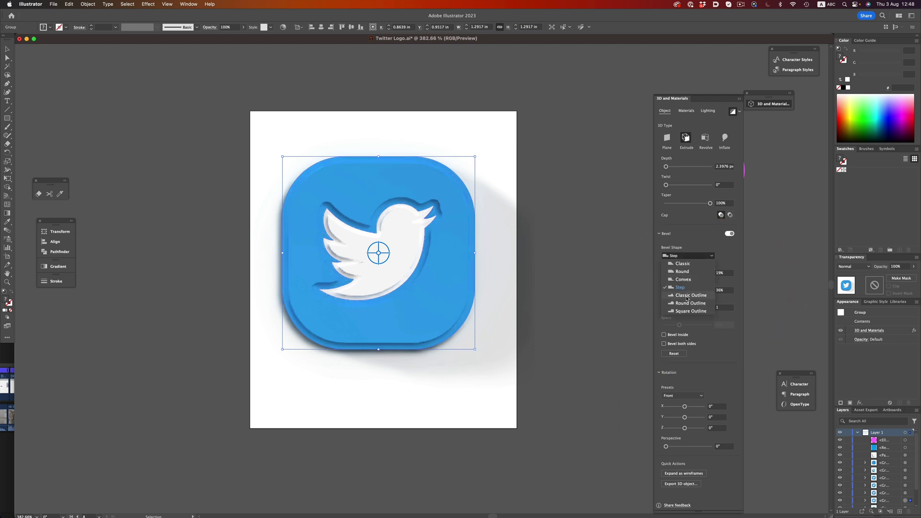
{"action": "left_click", "coordinate": [687, 296]}
{"action": "left_click", "coordinate": [687, 256]}
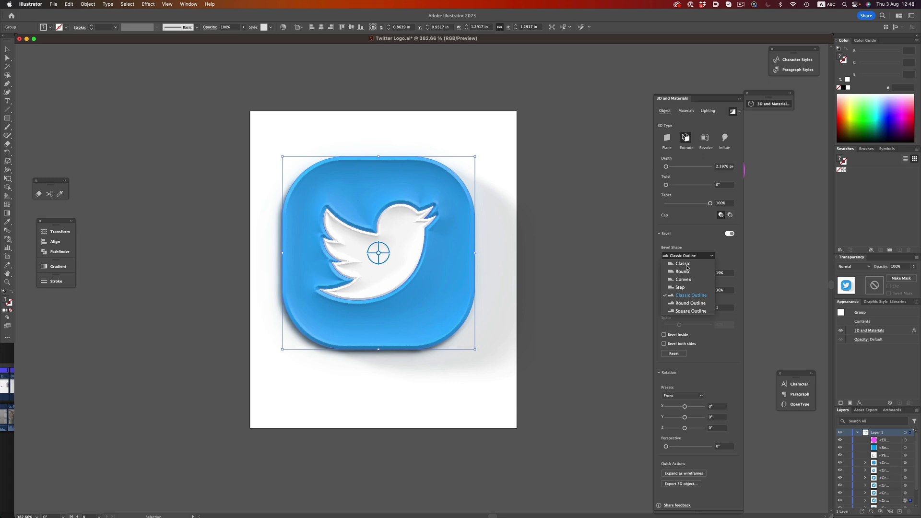
{"action": "left_click", "coordinate": [690, 304]}
{"action": "left_click", "coordinate": [688, 256]}
{"action": "left_click", "coordinate": [690, 281]}
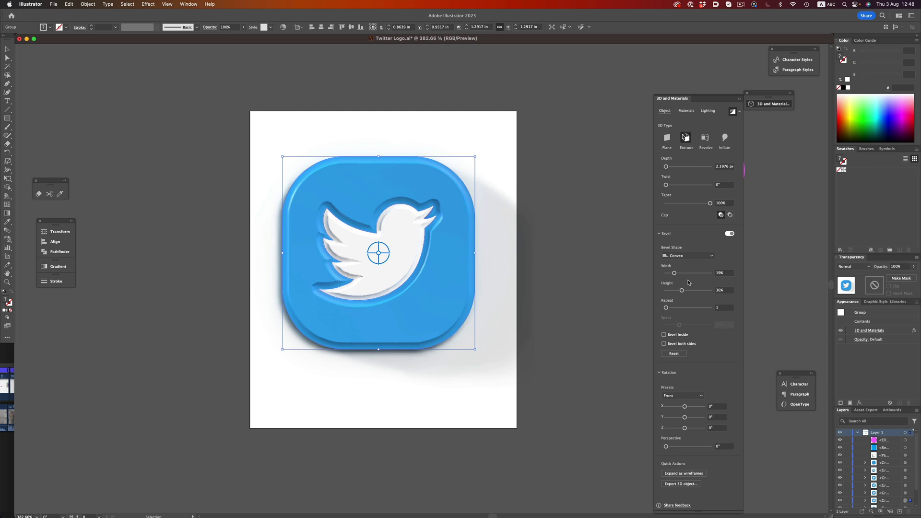
Try different bevel dimensions on the Twitter icon and undo the changes
{"action": "left_click_drag", "start_coordinate": [675, 273], "coordinate": [672, 291]}
{"action": "key", "text": "ctrl+z"}
{"action": "key", "text": "ctrl+z"}
Set the roughness of the Twitter icon's default material to 0.41
{"action": "left_click", "coordinate": [686, 111]}
{"action": "left_click_drag", "start_coordinate": [668, 407], "coordinate": [681, 409]}
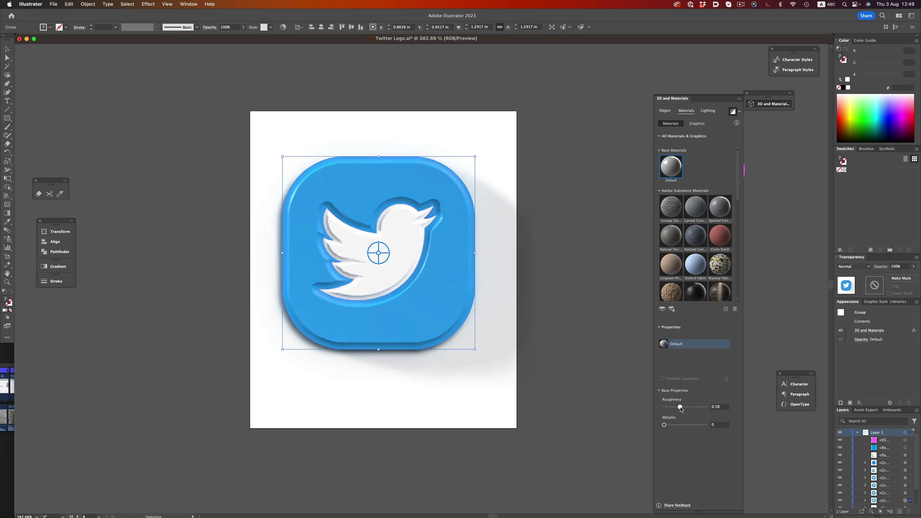
Try the Calacatta Marble material on the Twitter icon, review its parameters, and undo it
{"action": "scroll", "coordinate": [682, 290], "scroll_direction": "down", "scroll_amount": 5}
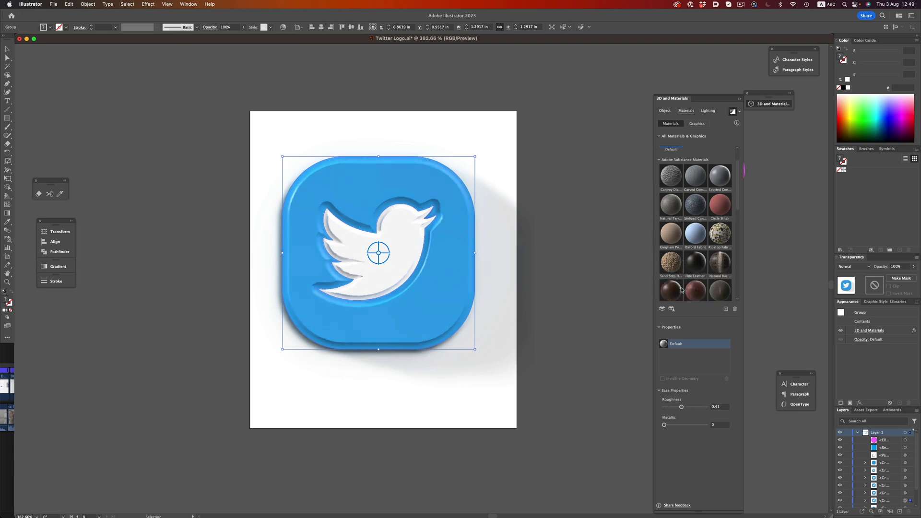
{"action": "left_click", "coordinate": [676, 278]}
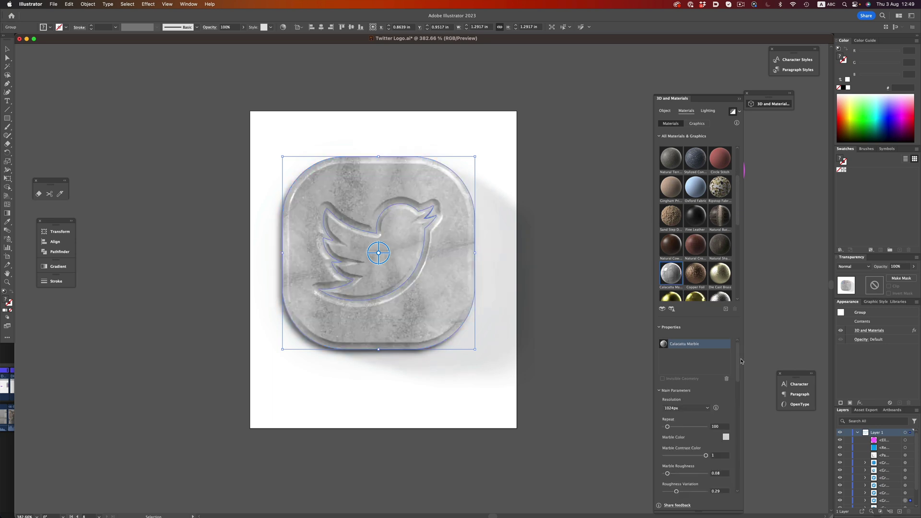
{"action": "mouse_move", "coordinate": [738, 361]}
{"action": "left_mouse_down"}
{"action": "mouse_move", "coordinate": [737, 397]}
{"action": "mouse_move", "coordinate": [737, 373]}
{"action": "left_mouse_up"}
{"action": "key", "text": "super+z"}
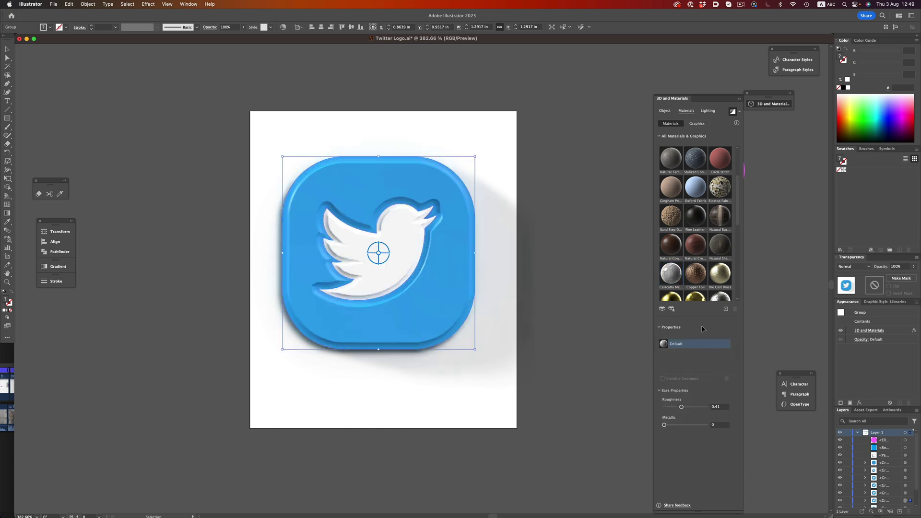
Show the icon's lighting settings and compare the icon with Light 4 hidden and shown
{"action": "left_click", "coordinate": [709, 112]}
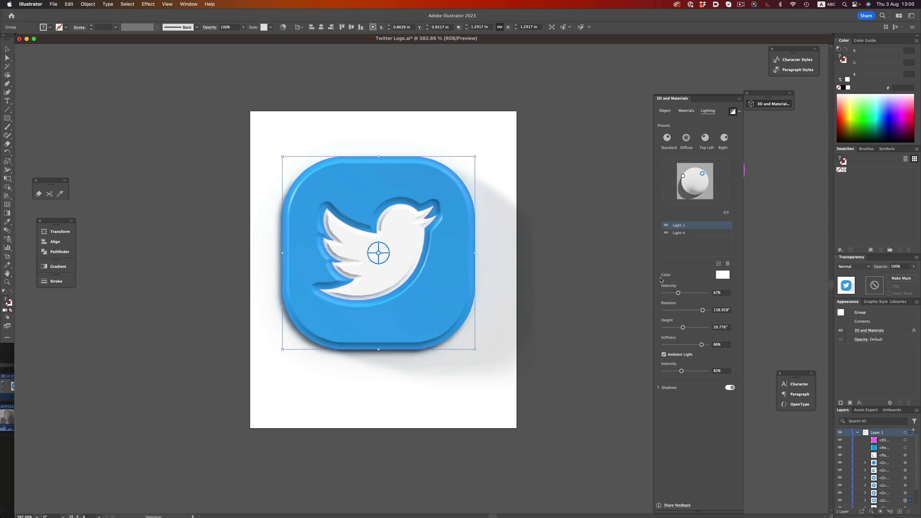
{"action": "left_click", "coordinate": [666, 233]}
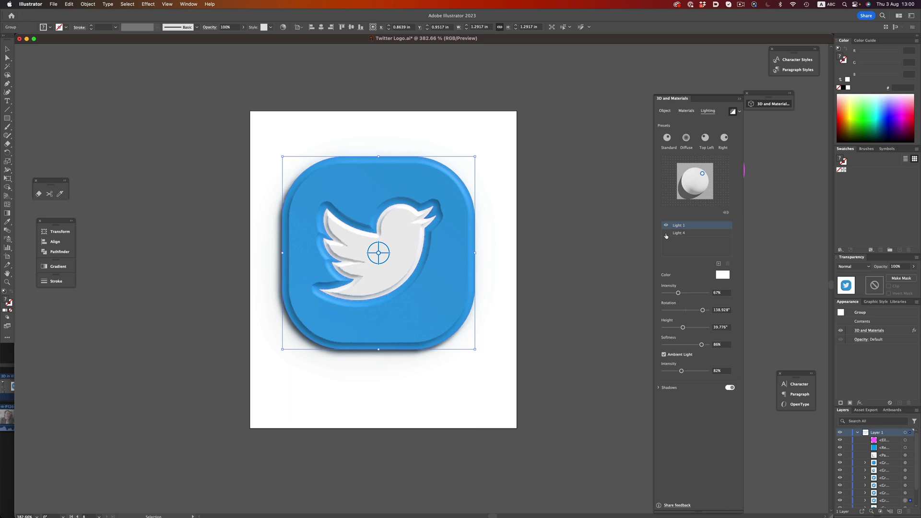
{"action": "left_click", "coordinate": [666, 234]}
{"action": "left_click", "coordinate": [666, 233]}
{"action": "left_click", "coordinate": [666, 234]}
{"action": "left_click", "coordinate": [666, 234]}
{"action": "left_click", "coordinate": [666, 234]}
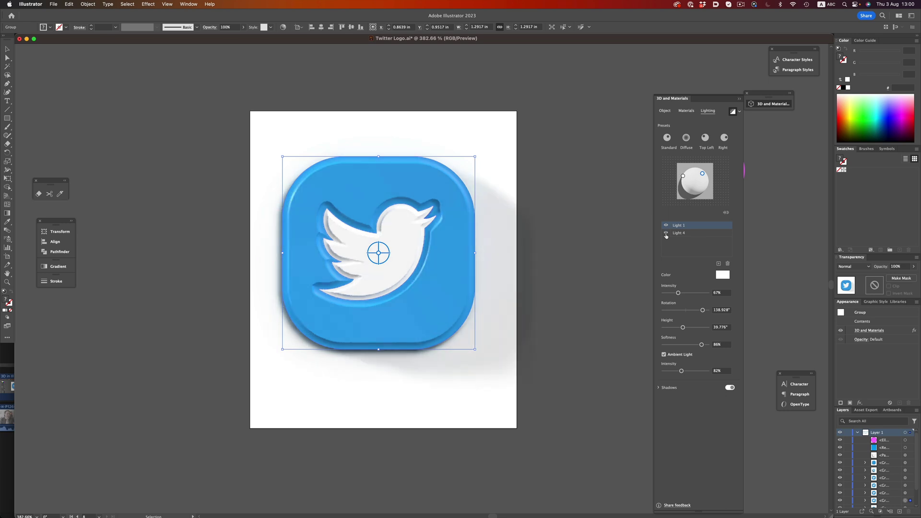
{"action": "left_click", "coordinate": [666, 234]}
{"action": "left_click", "coordinate": [666, 233]}
Switch the icon's shadow off and back on, and try a third light before deleting it
{"action": "left_click", "coordinate": [729, 388]}
{"action": "left_click", "coordinate": [730, 388]}
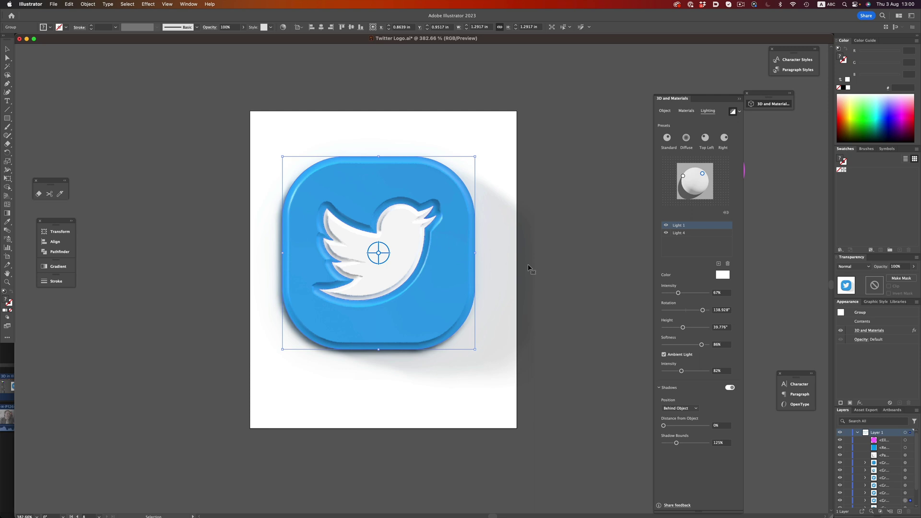
{"action": "left_click", "coordinate": [720, 264]}
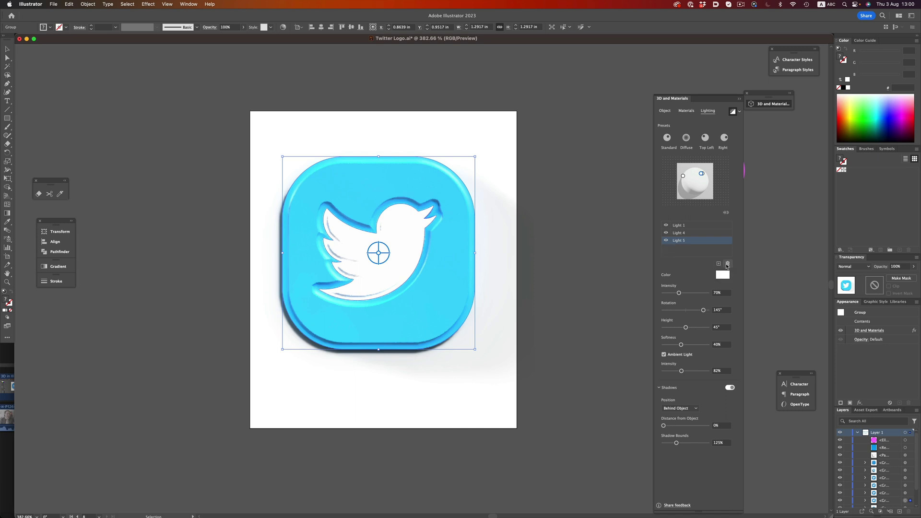
{"action": "left_click", "coordinate": [728, 265]}
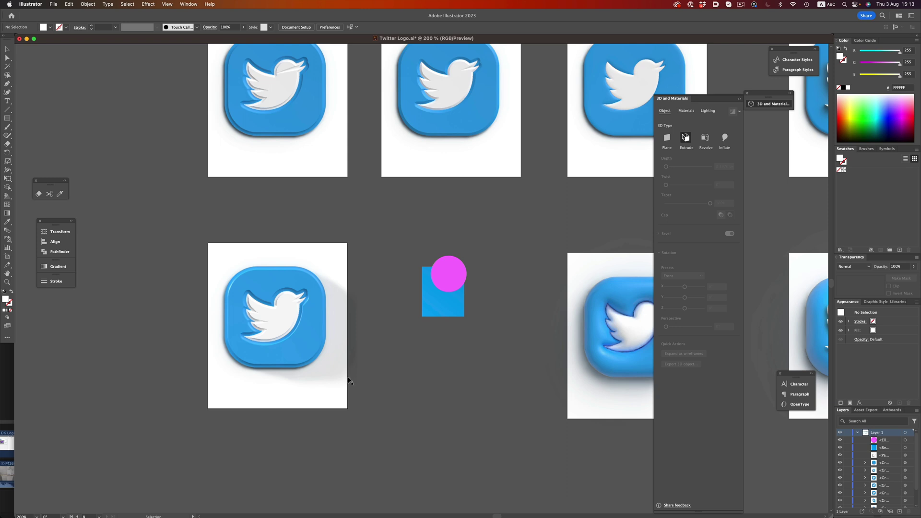
Select the extruded Twitter icon and apply the Isometric Left rotation preset
{"action": "left_click", "coordinate": [304, 348]}
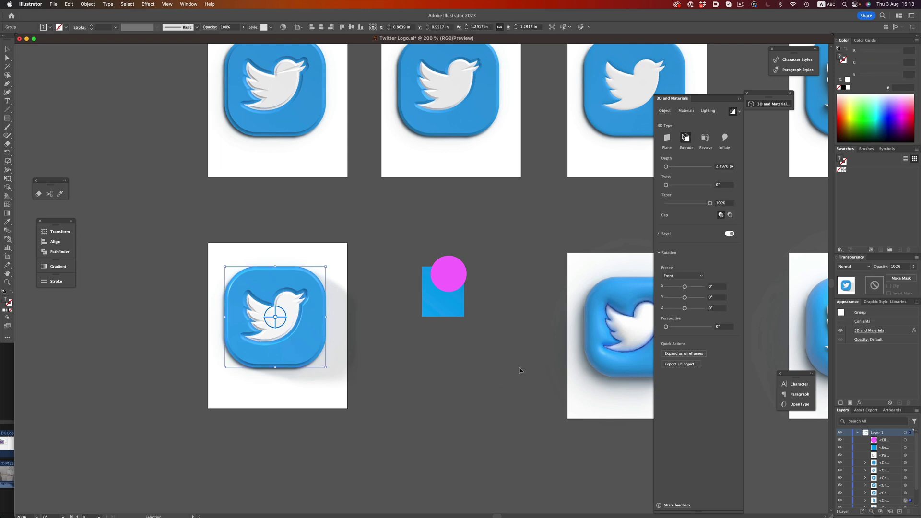
{"action": "left_click", "coordinate": [682, 277]}
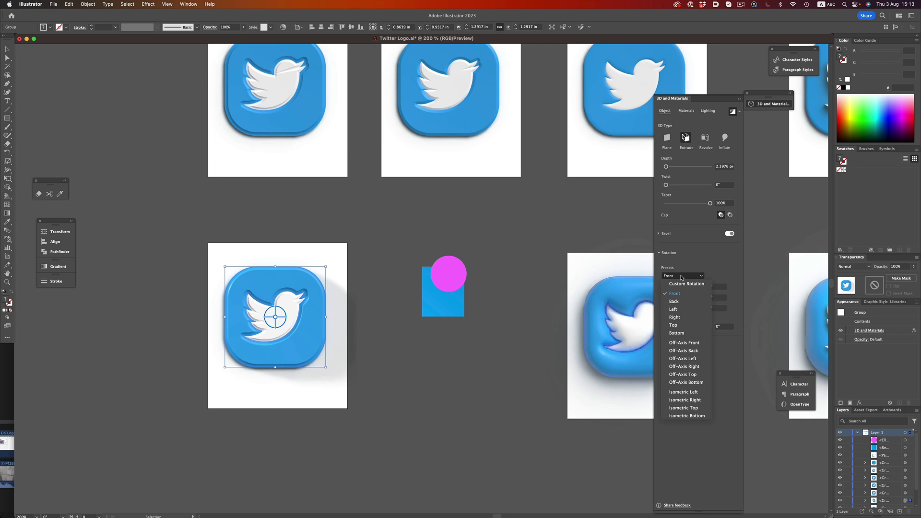
{"action": "left_click", "coordinate": [687, 392]}
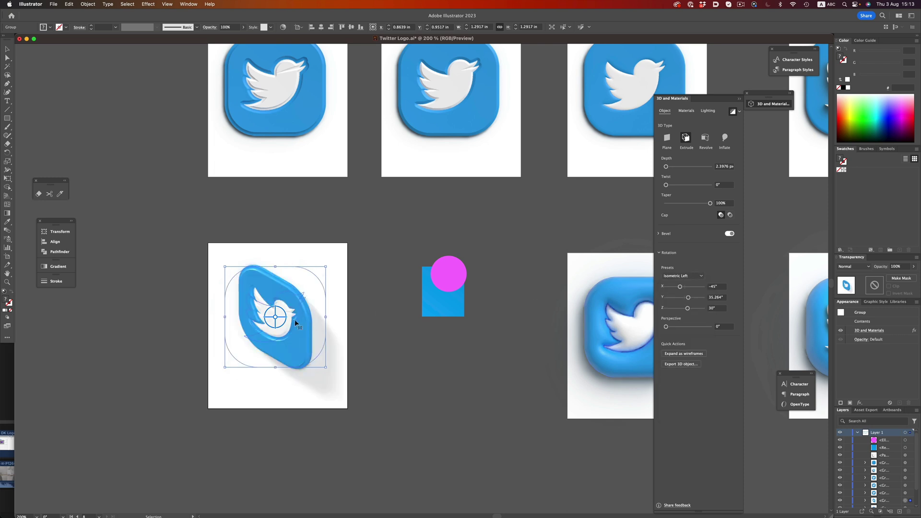
Try rotating the Twitter icon freely in 3D on the artboard and undo back to the Isometric Left preset
{"action": "left_click_drag", "start_coordinate": [276, 327], "coordinate": [309, 256]}
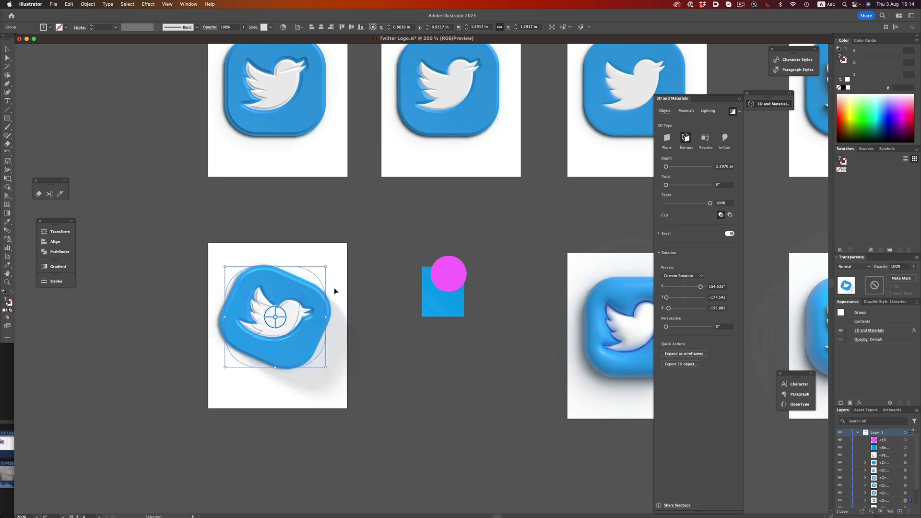
{"action": "left_click_drag", "start_coordinate": [287, 314], "coordinate": [276, 300]}
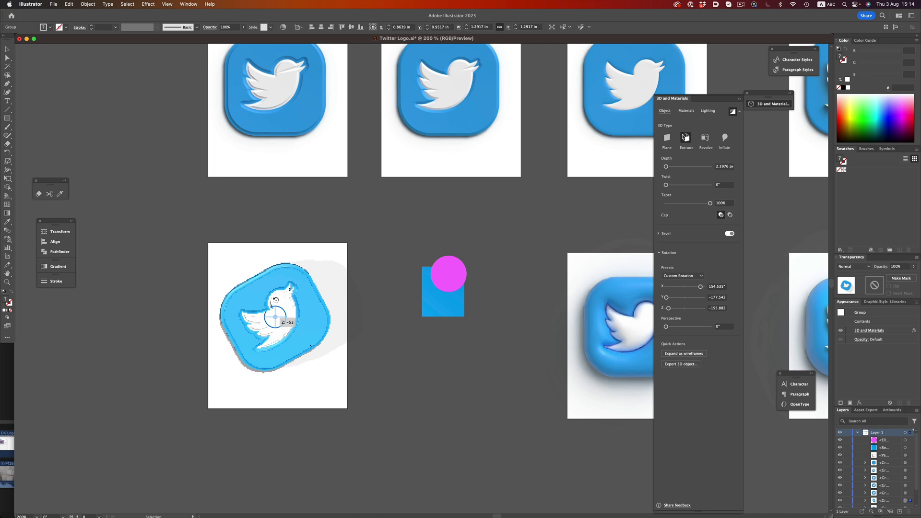
{"action": "left_click_drag", "start_coordinate": [396, 378], "coordinate": [434, 387]}
{"action": "key", "text": "ctrl+z"}
{"action": "key", "text": "ctrl+z"}
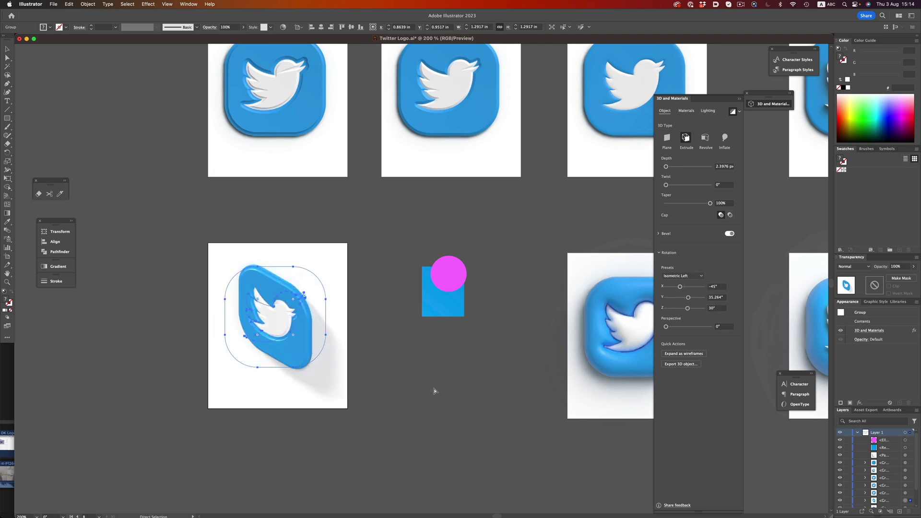
Try extruding the ungrouped pink circle and blue rectangle and rotating them in 3D, and undo both changes
{"action": "left_click", "coordinate": [433, 388]}
{"action": "left_click_drag", "start_coordinate": [474, 337], "coordinate": [475, 337]}
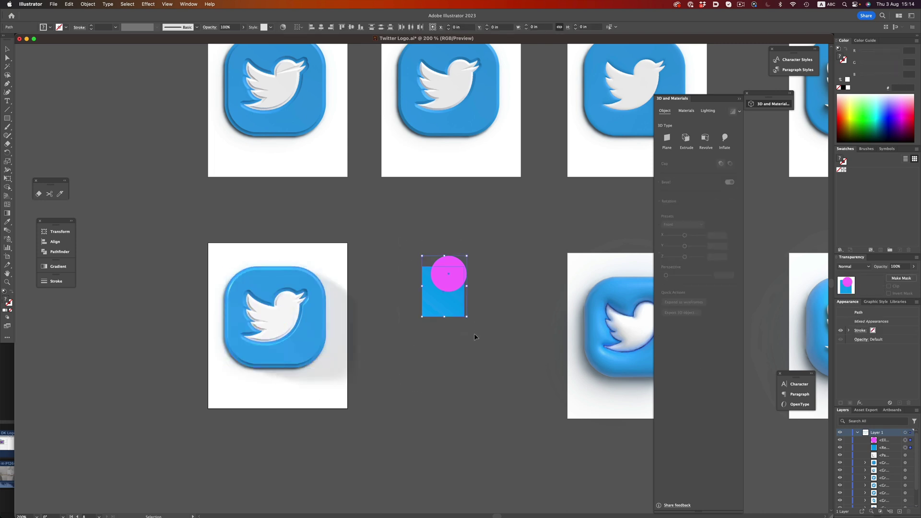
{"action": "left_click", "coordinate": [686, 138]}
{"action": "left_click_drag", "start_coordinate": [438, 290], "coordinate": [450, 271]}
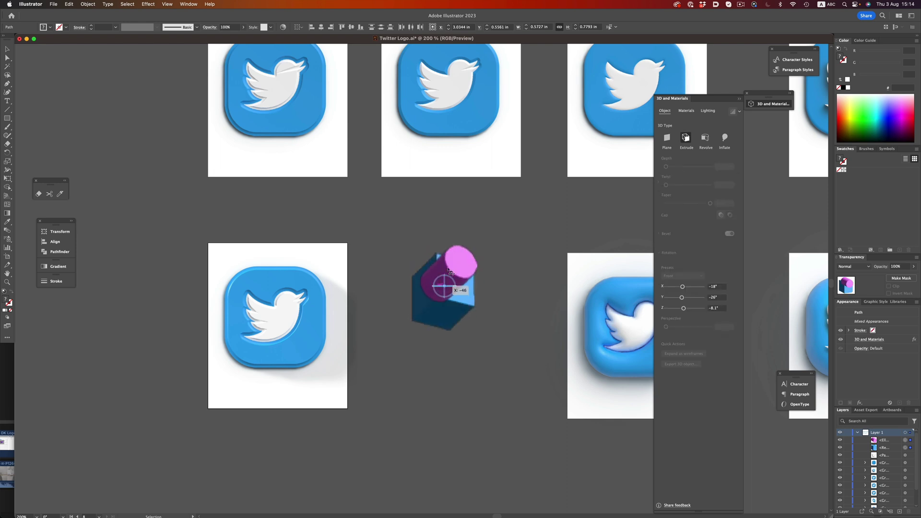
{"action": "key", "text": "super+z"}
{"action": "key", "text": "super+z"}
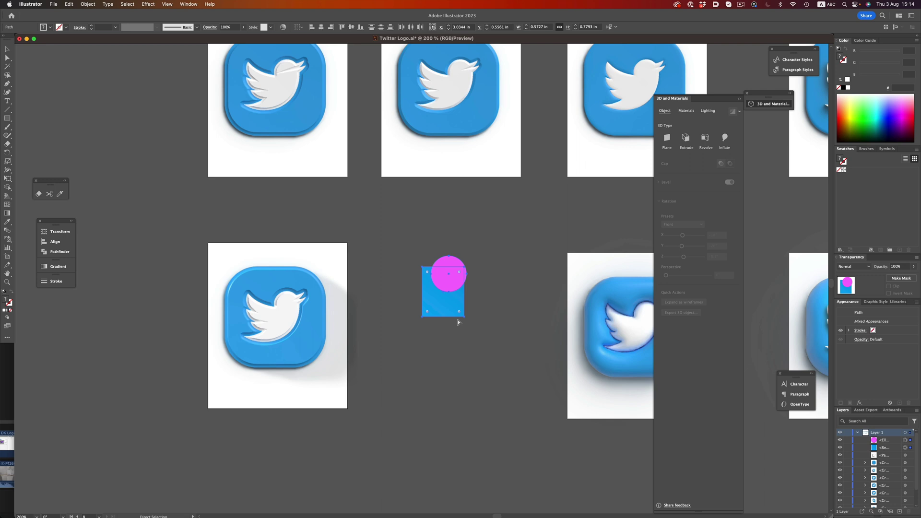
Group the pink circle and blue rectangle, extrude the group, and rotate it freely in 3D
{"action": "key", "text": "v"}
{"action": "key", "text": "super+g"}
{"action": "left_click", "coordinate": [686, 138]}
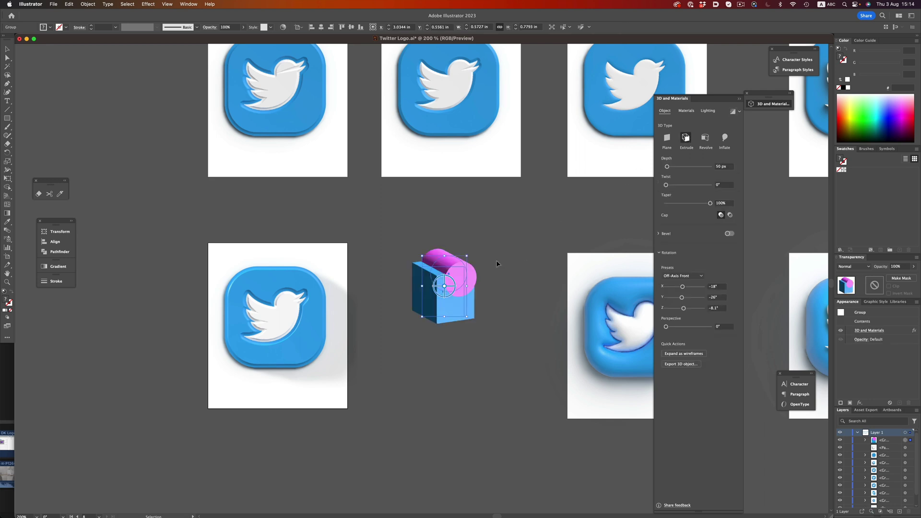
{"action": "left_click_drag", "start_coordinate": [440, 291], "coordinate": [460, 334]}
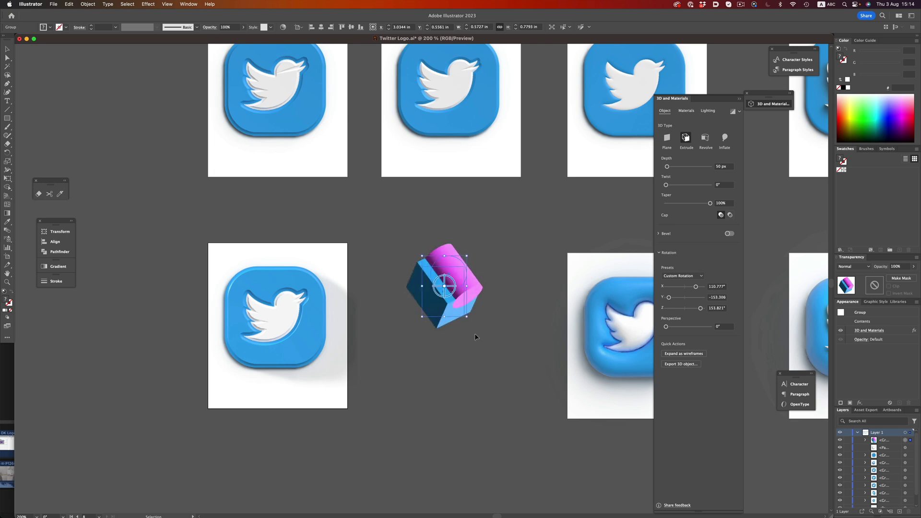
{"action": "left_click", "coordinate": [518, 333]}
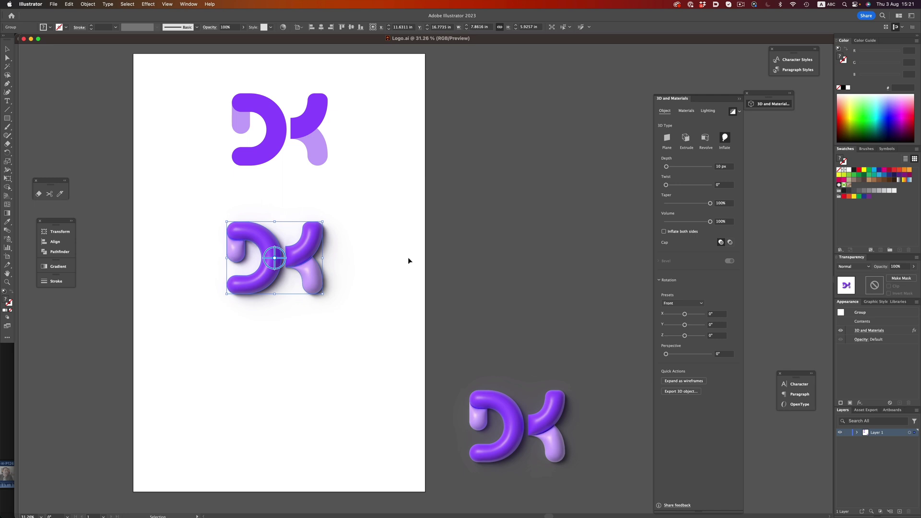
{"action": "left_click", "coordinate": [423, 239]}
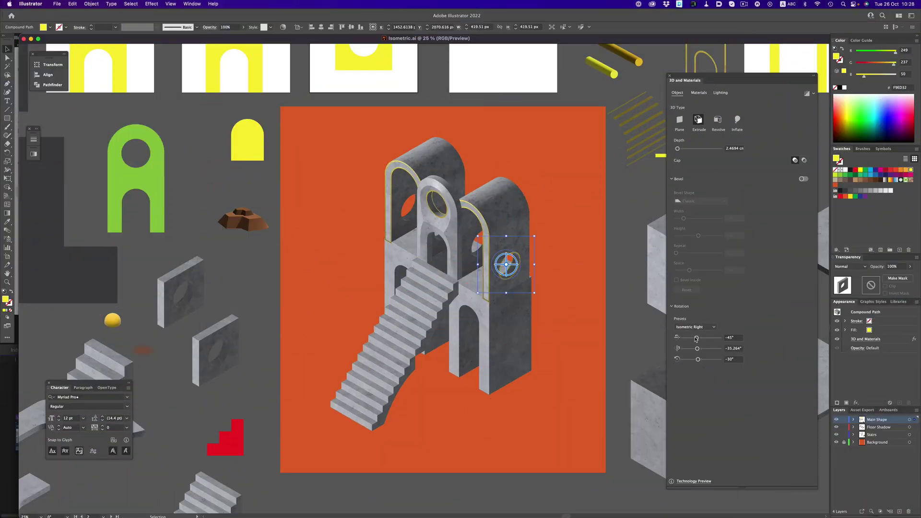
Try setting the X rotation of the tower block with the round hole to 24°, undo it, and check the whole structure's outlines by selecting it
{"action": "left_click_drag", "start_coordinate": [696, 338], "coordinate": [703, 338]}
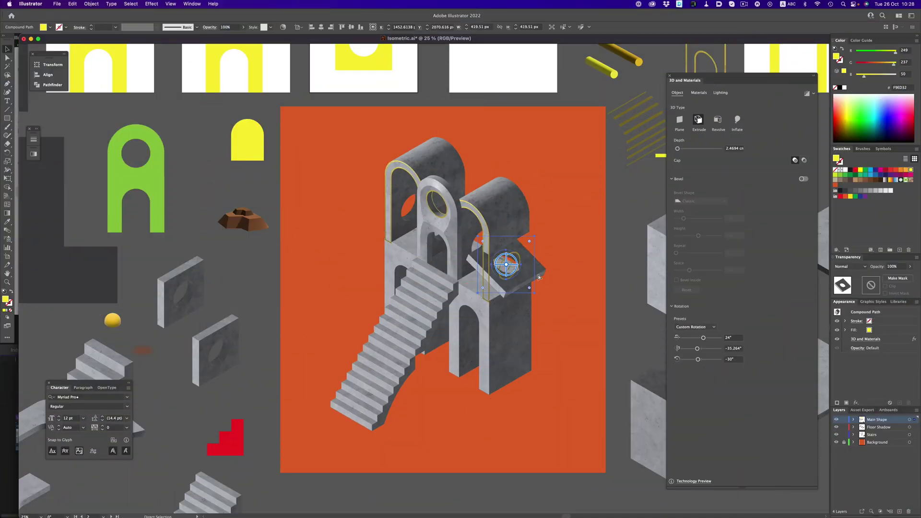
{"action": "key", "text": "super+z"}
{"action": "left_click_drag", "start_coordinate": [349, 366], "coordinate": [390, 402]}
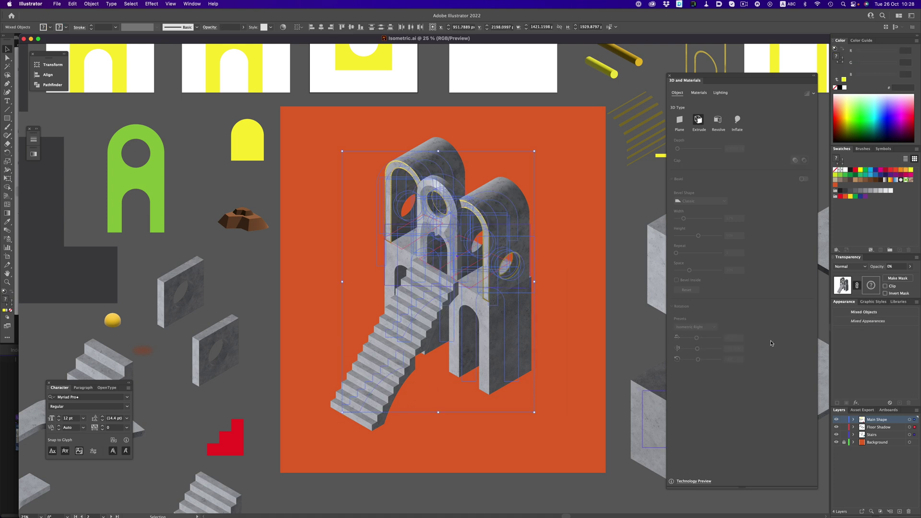
{"action": "left_click", "coordinate": [578, 300]}
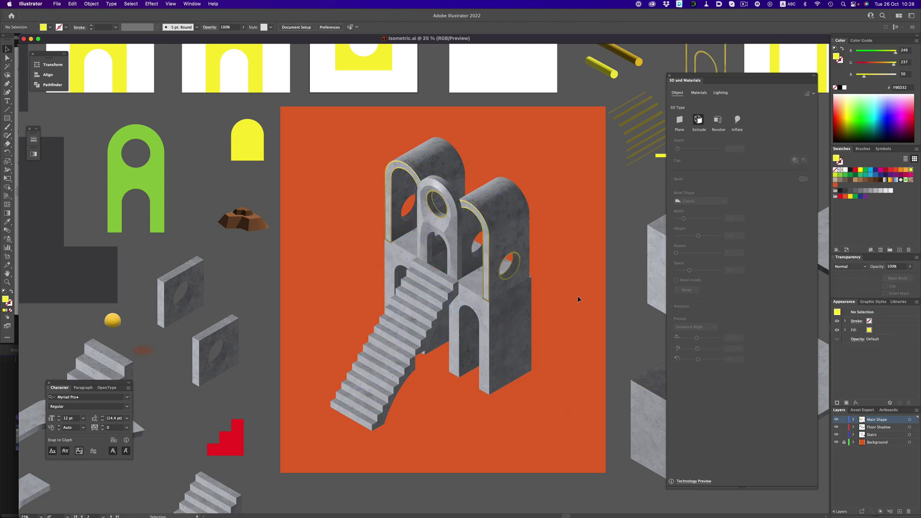
Select the long turquoise block in the textured cube arrangement and apply the Isometric Left rotation preset
{"action": "left_click_drag", "start_coordinate": [594, 335], "coordinate": [597, 232]}
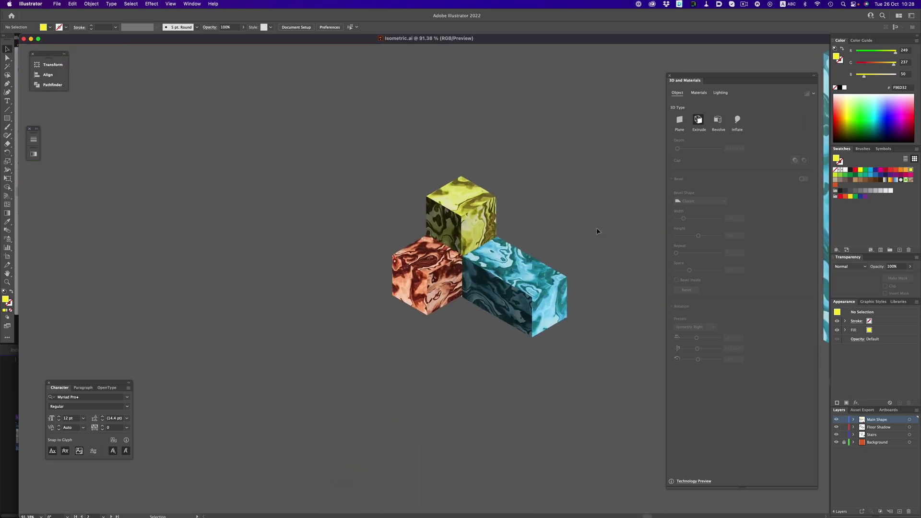
{"action": "left_click", "coordinate": [501, 283]}
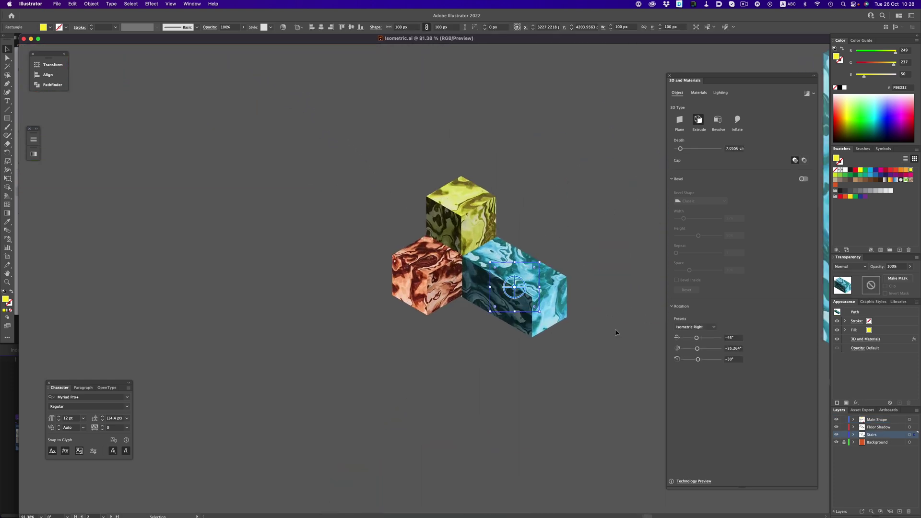
{"action": "left_click", "coordinate": [695, 326]}
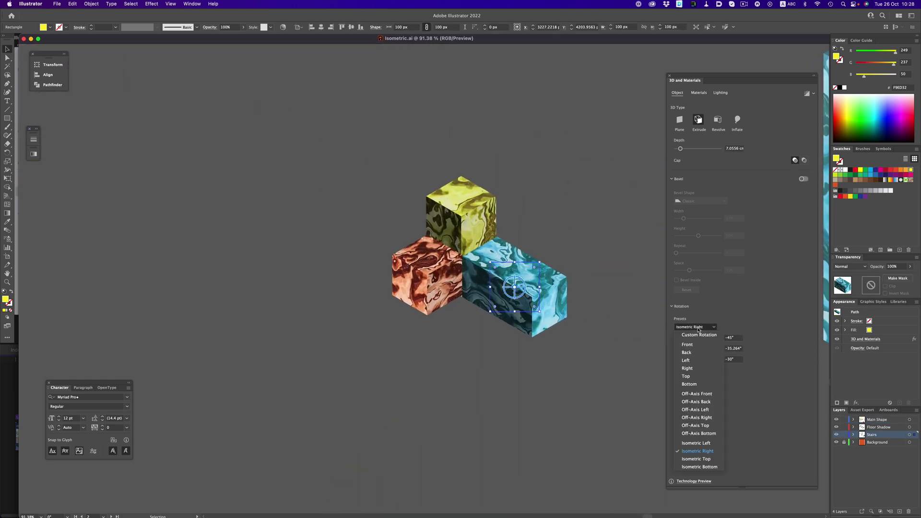
{"action": "left_click", "coordinate": [708, 443]}
{"action": "left_click_drag", "start_coordinate": [531, 296], "coordinate": [531, 237]}
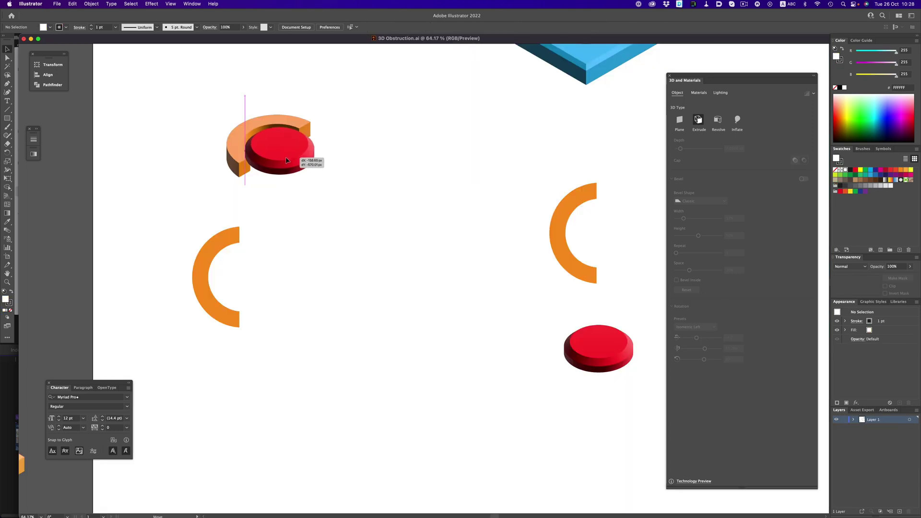
Place the red disc in front of the extruded one-piece orange half-ring and check the half-ring's 3D settings
{"action": "left_click_drag", "start_coordinate": [283, 158], "coordinate": [285, 160]}
{"action": "left_click", "coordinate": [335, 255]}
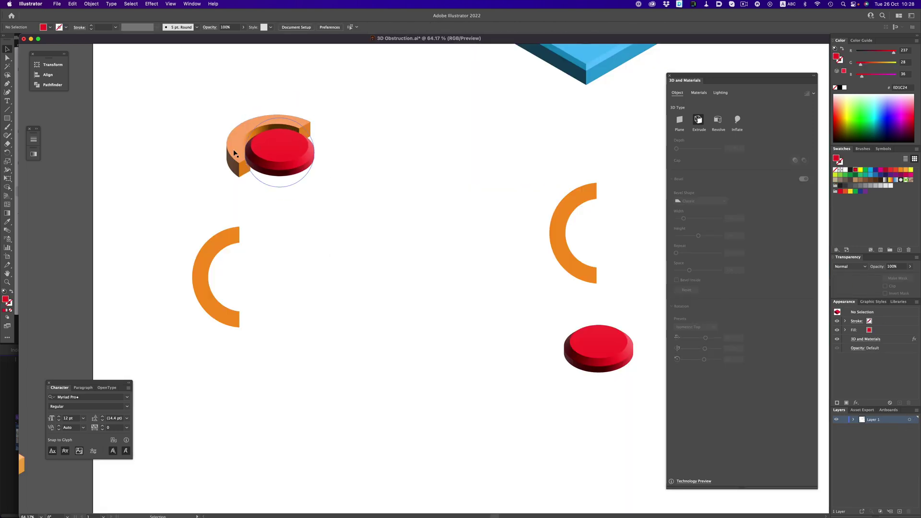
{"action": "left_click", "coordinate": [230, 157]}
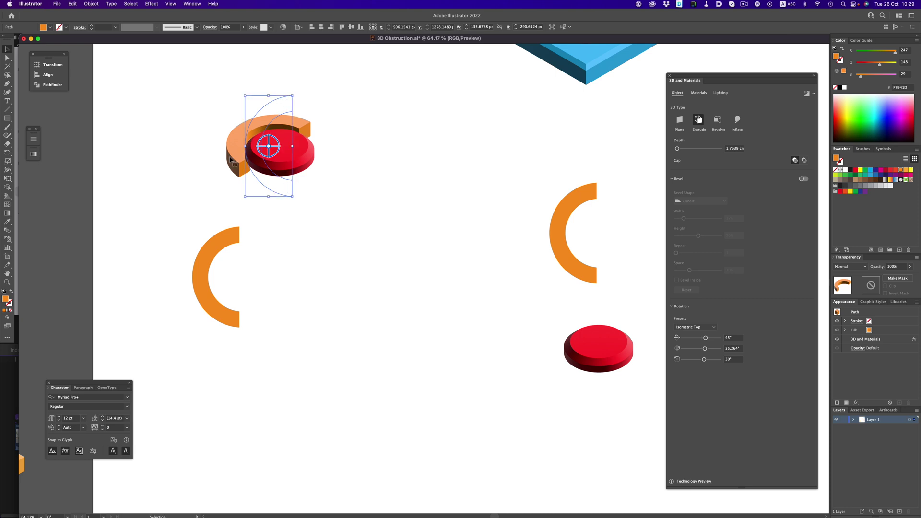
{"action": "left_click", "coordinate": [450, 263]}
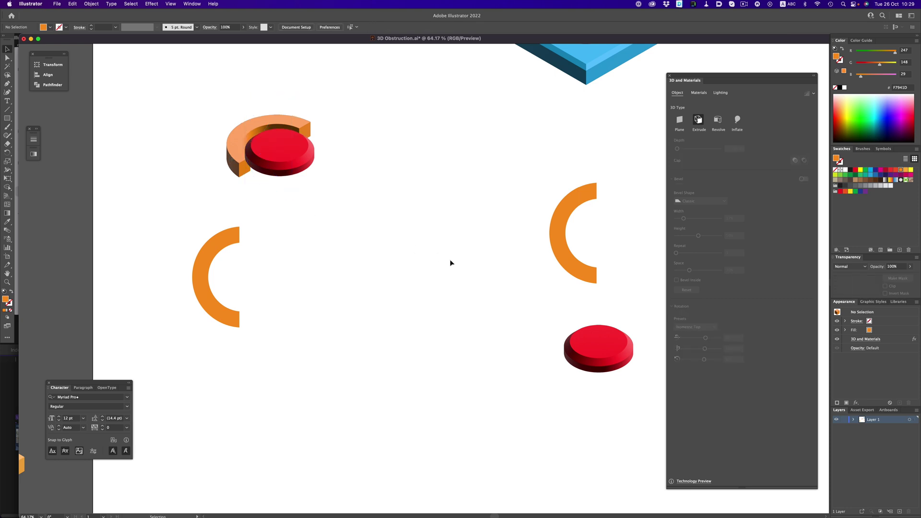
Extrude the segments of the split orange half-ring and apply the Isometric Top rotation preset
{"action": "left_click", "coordinate": [594, 275]}
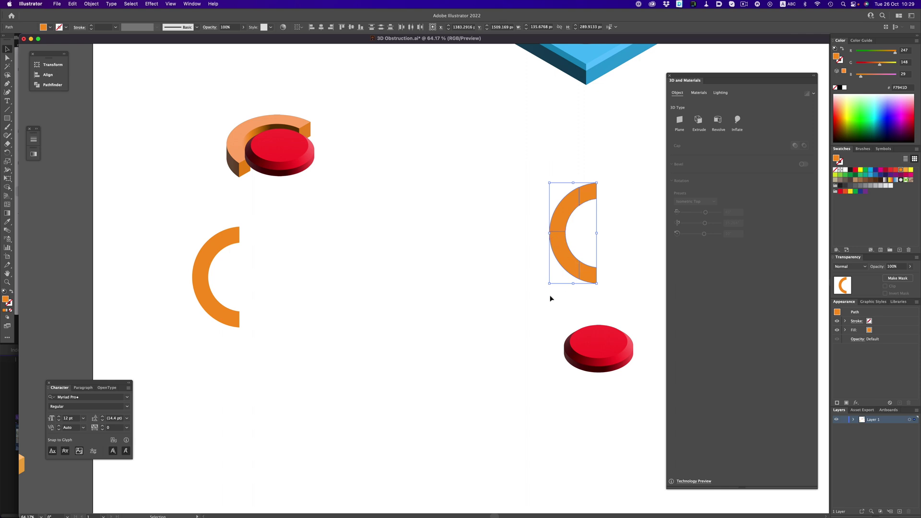
{"action": "left_click", "coordinate": [698, 120]}
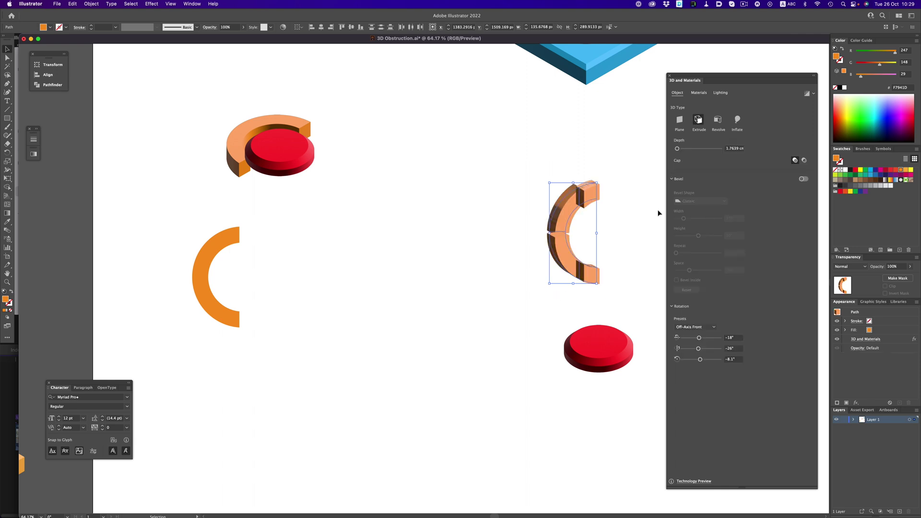
{"action": "left_click", "coordinate": [710, 325]}
{"action": "left_click", "coordinate": [696, 459]}
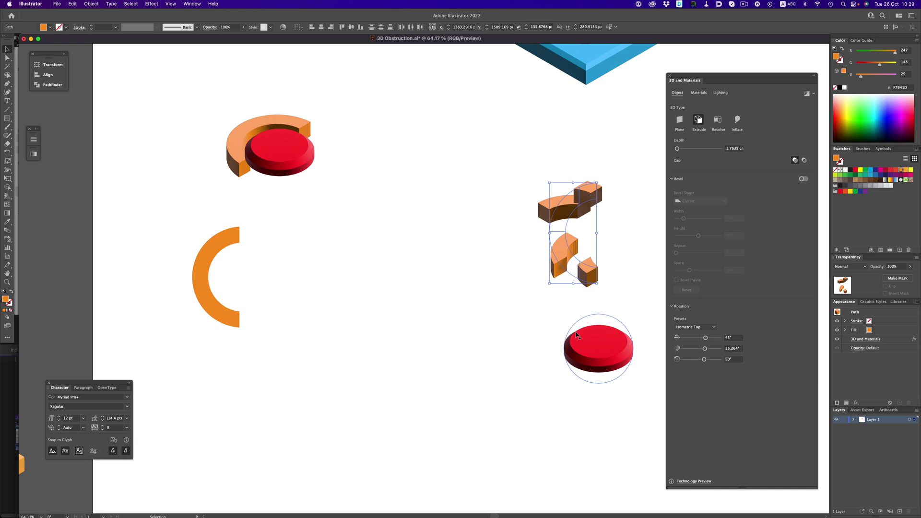
{"action": "left_click", "coordinate": [525, 316]}
Fit the separate orange ring segments and the red disc together so the ring wraps around the disc
{"action": "left_click_drag", "start_coordinate": [589, 192], "coordinate": [595, 212]}
{"action": "left_click_drag", "start_coordinate": [560, 244], "coordinate": [529, 213]}
{"action": "left_click_drag", "start_coordinate": [598, 349], "coordinate": [573, 234]}
{"action": "left_click_drag", "start_coordinate": [589, 277], "coordinate": [534, 249]}
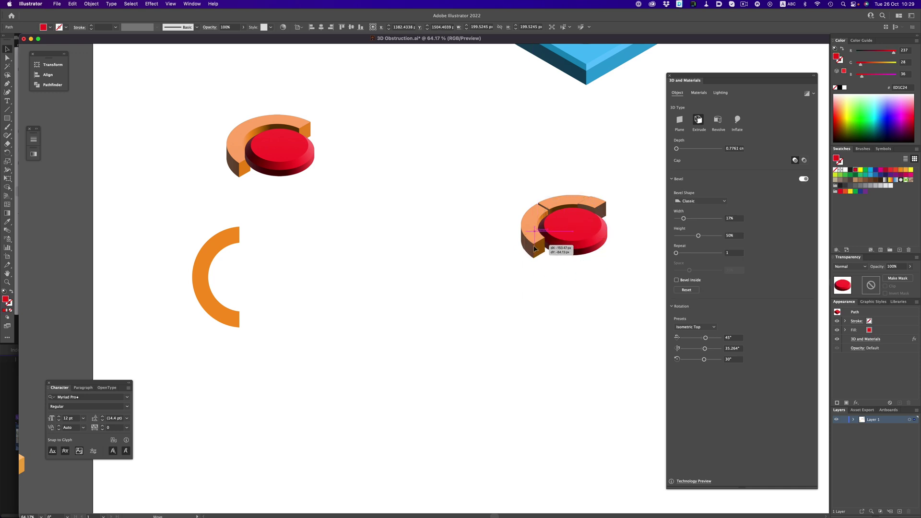
{"action": "left_click_drag", "start_coordinate": [534, 246], "coordinate": [534, 246]}
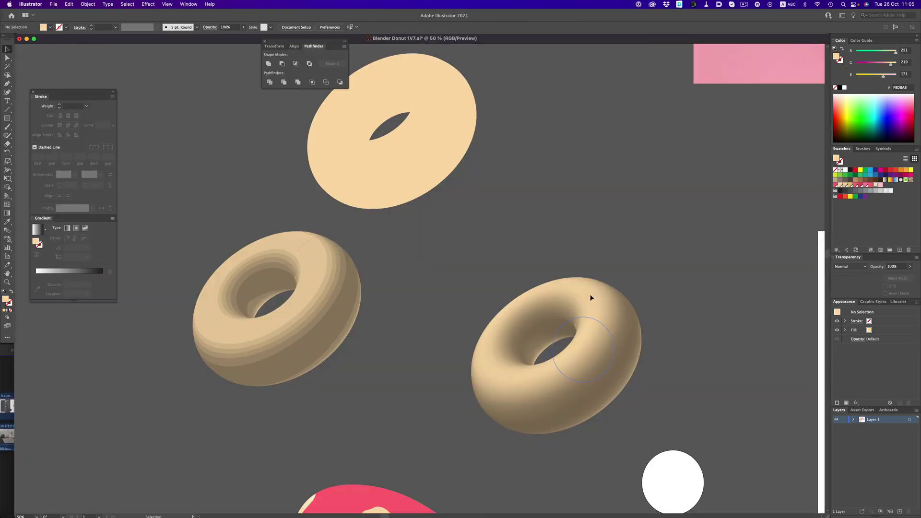
Open the 3D Revolve options of the smoothly shaded donut and show its Blend Steps control
{"action": "left_click", "coordinate": [606, 291]}
{"action": "left_click", "coordinate": [868, 348]}
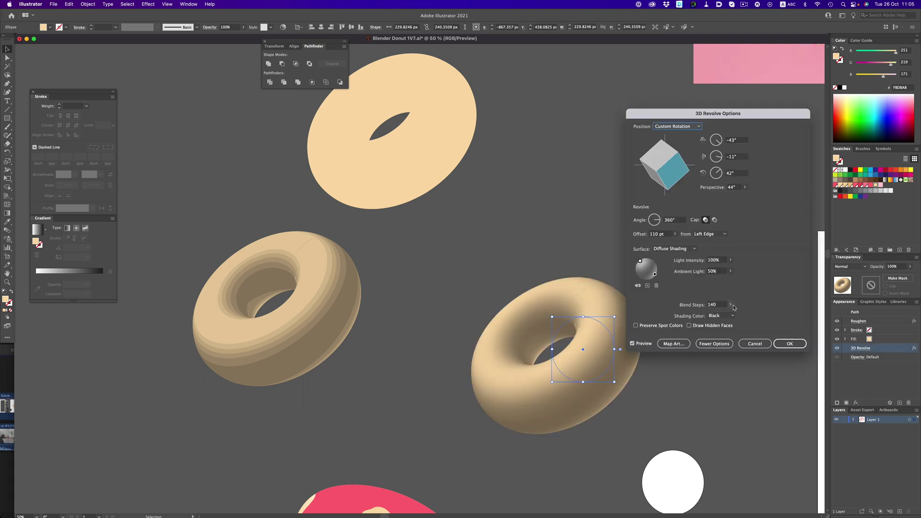
{"action": "left_click", "coordinate": [731, 305]}
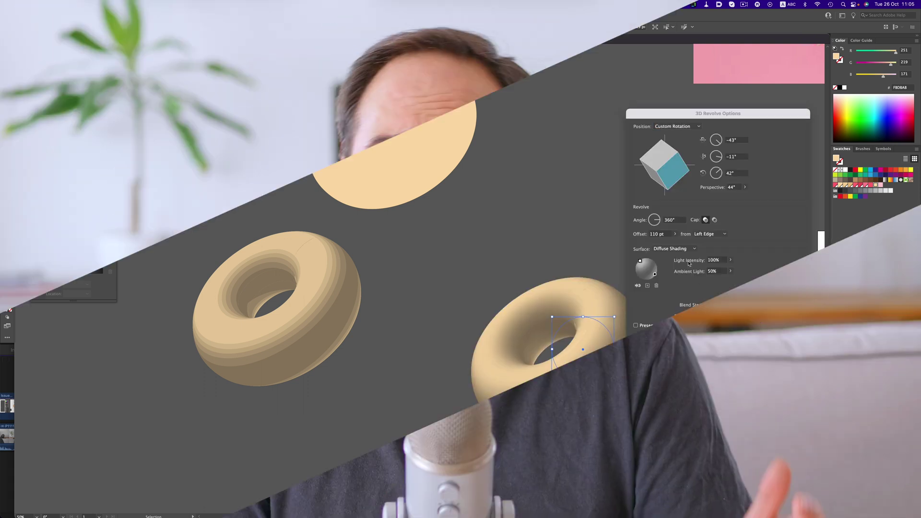